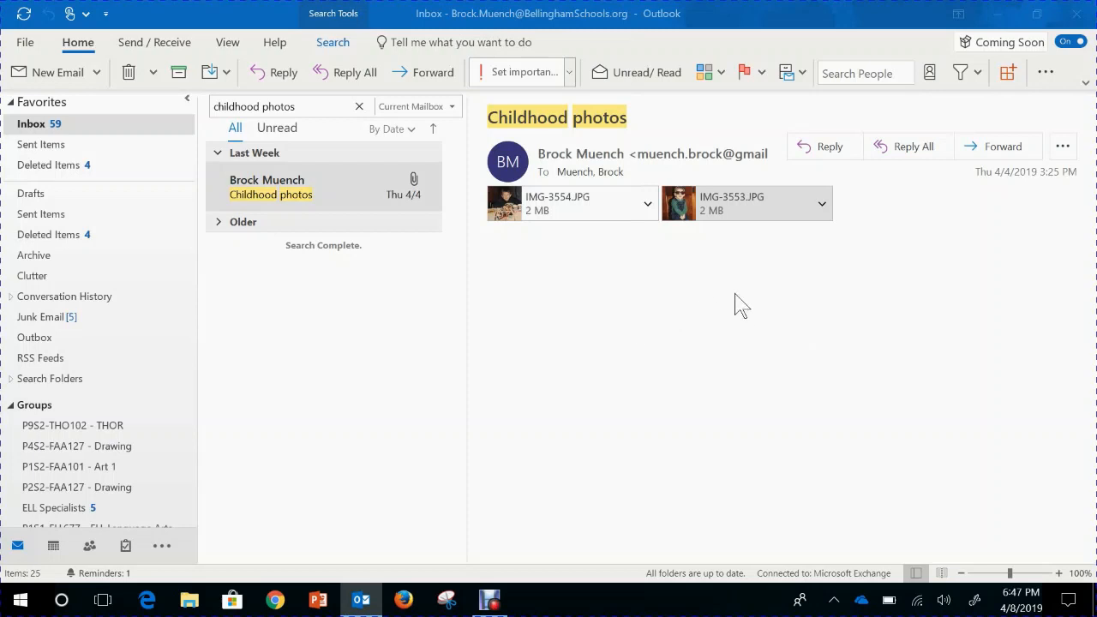
# Step: Preview the attachments IMG-3554.JPG and IMG-3553.JPG of the Childhood photos message
pyautogui.click(710, 211)
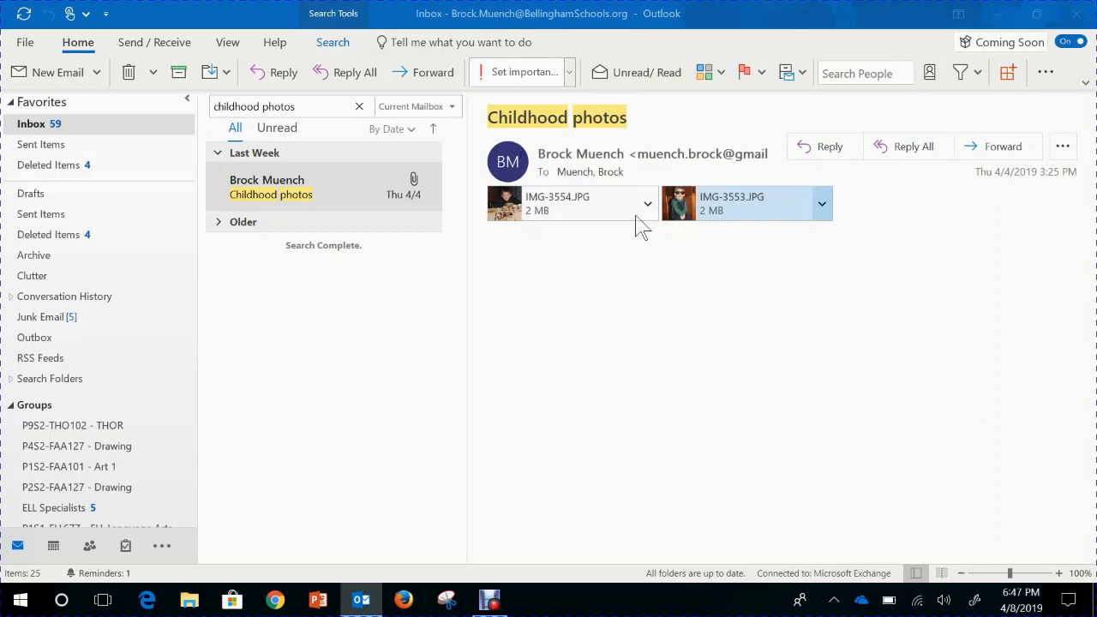
pyautogui.click(575, 206)
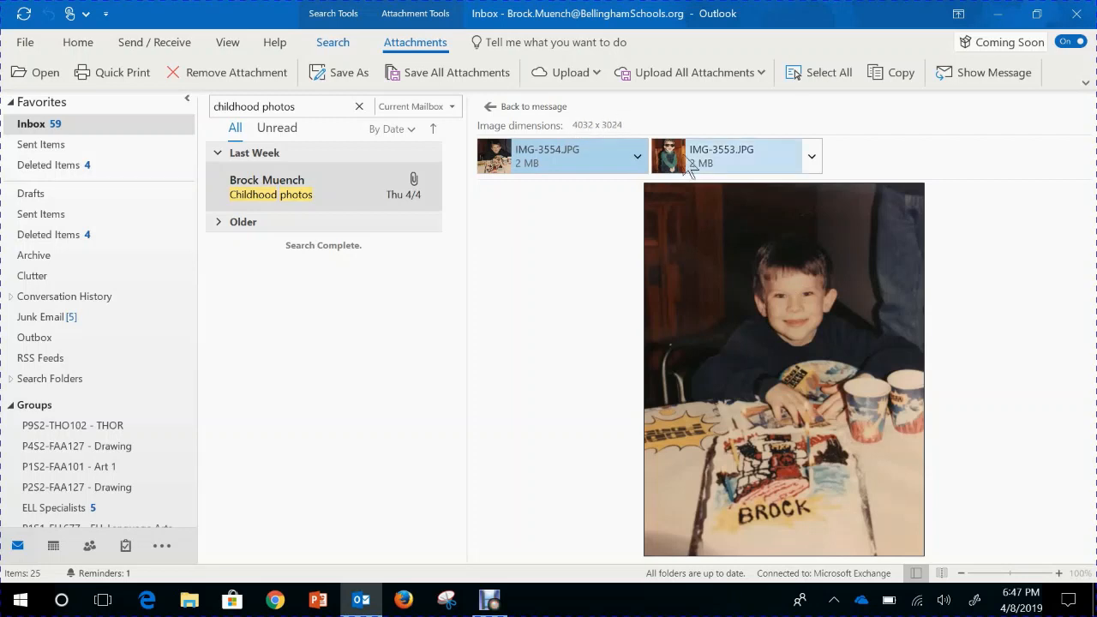
pyautogui.click(738, 168)
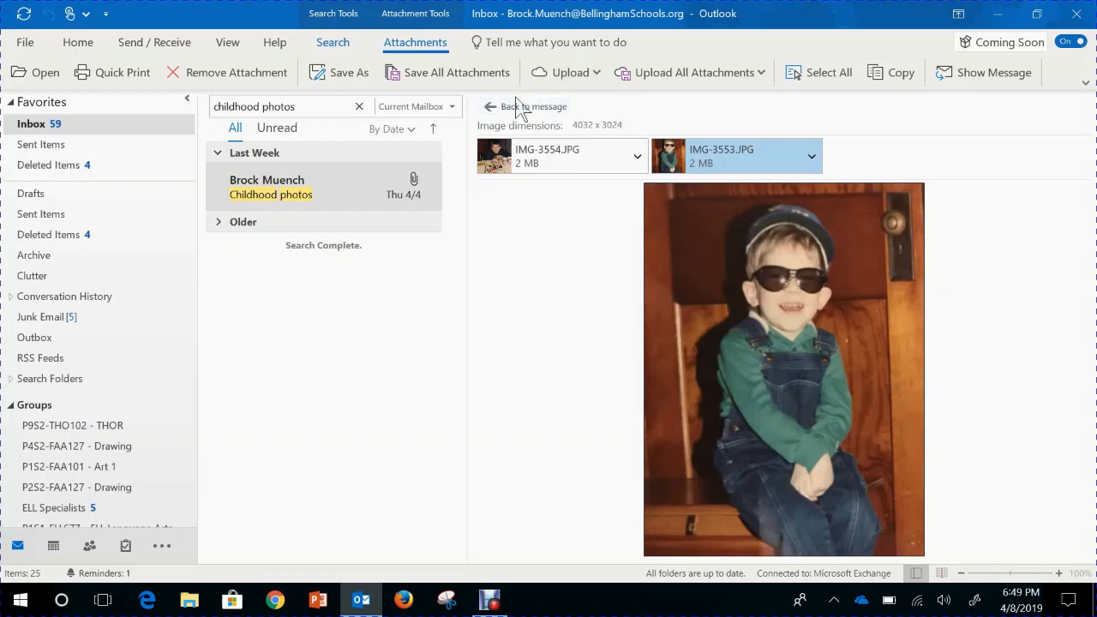
# Step: Start saving the IMG-3553.JPG attachment and browse to the OneDrive - Bellingham Public Schools folder
pyautogui.click(811, 162)
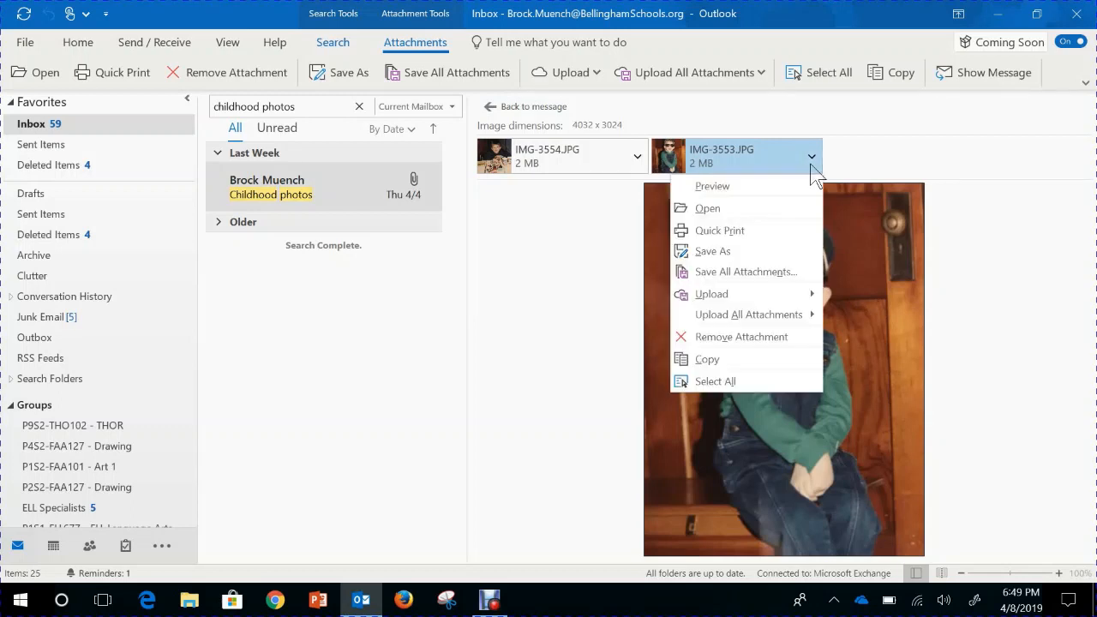
pyautogui.click(779, 253)
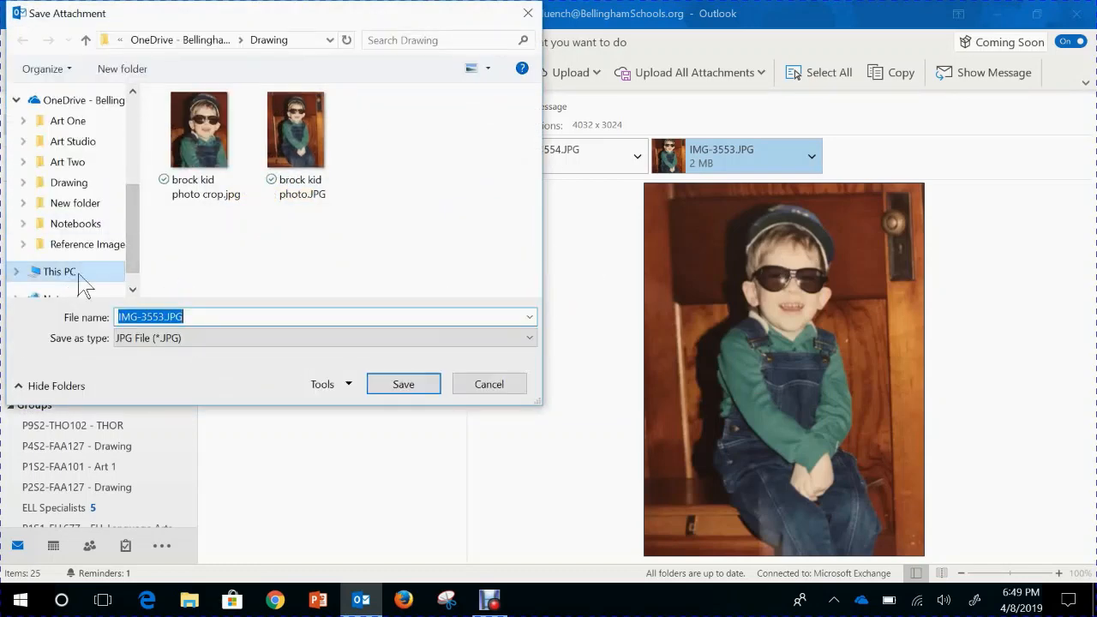
pyautogui.moveTo(136, 238)
pyautogui.mouseDown()
pyautogui.moveTo(137, 278)
pyautogui.moveTo(137, 210)
pyautogui.mouseUp()
pyautogui.click(94, 172)
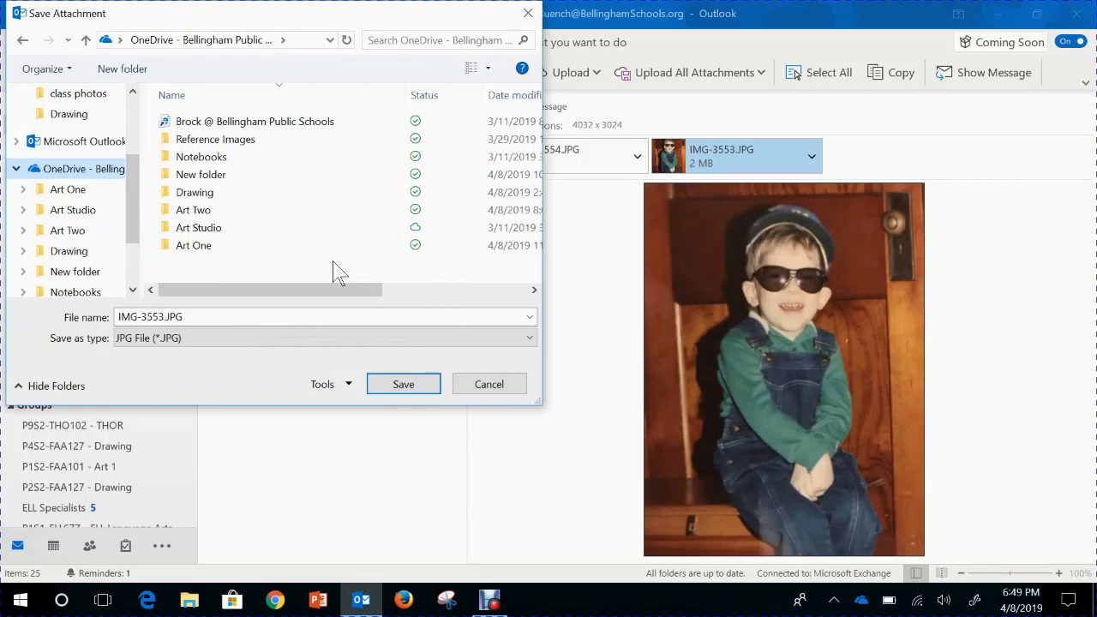
# Step: Create a folder named Art One in the OneDrive folder and merge it with the existing folder of that name
pyautogui.rightClick(333, 200)
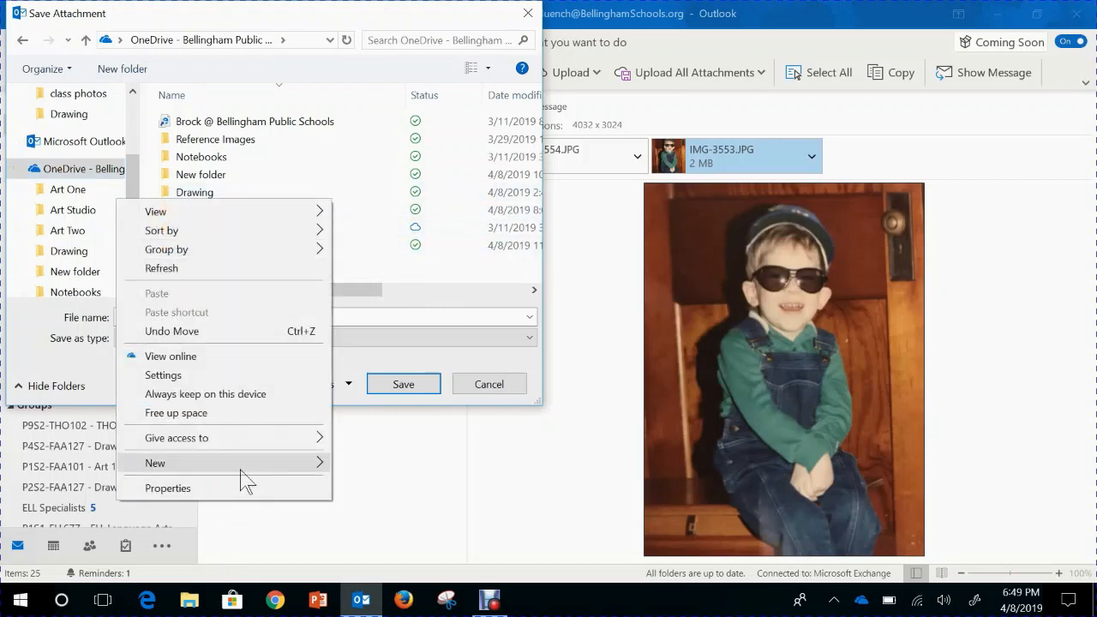
pyautogui.moveTo(242, 478)
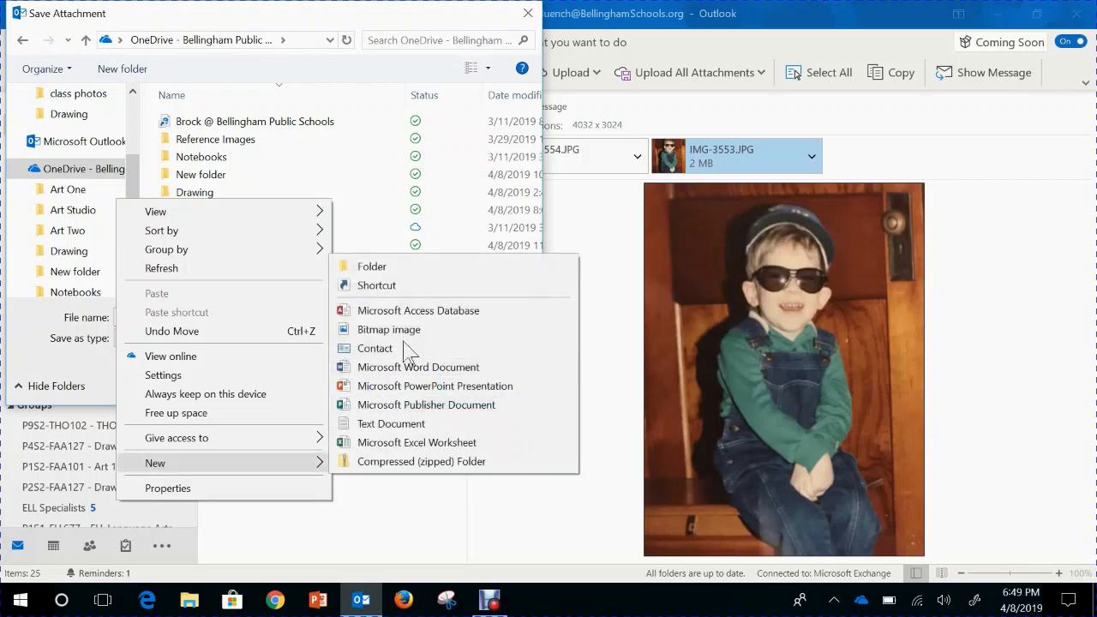
pyautogui.click(399, 268)
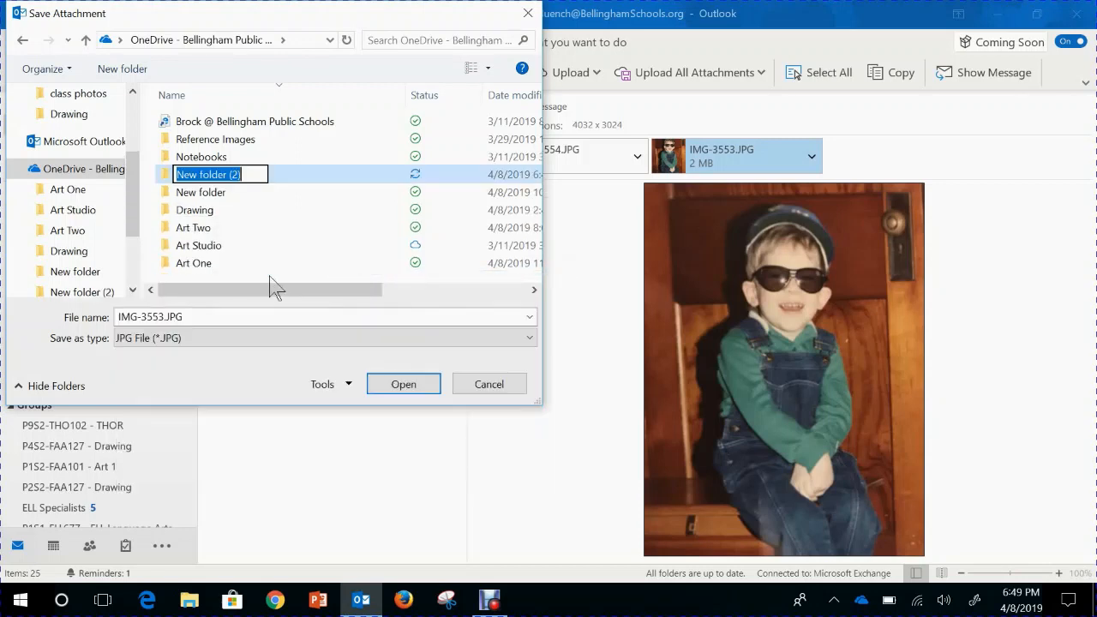
pyautogui.write('Art')
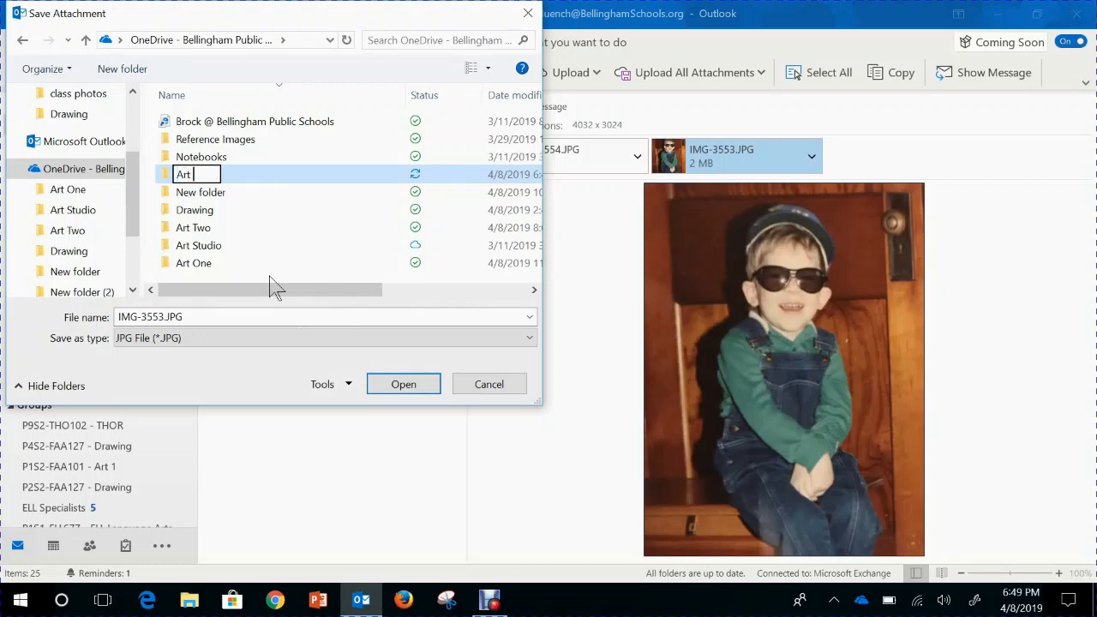
pyautogui.write(' One')
pyautogui.click(490, 386)
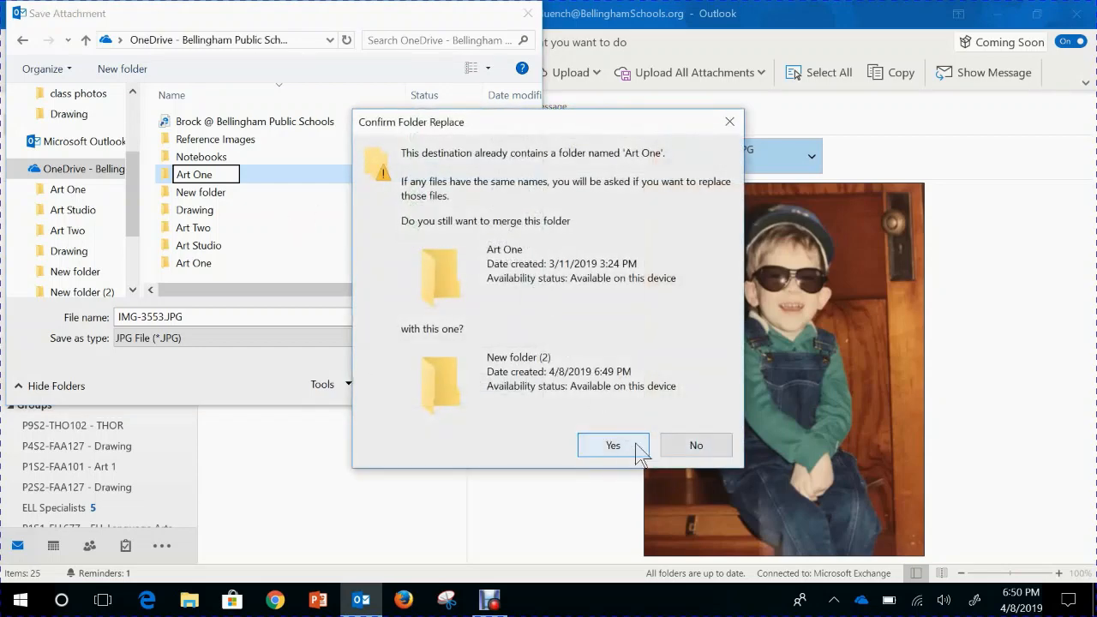
pyautogui.click(645, 451)
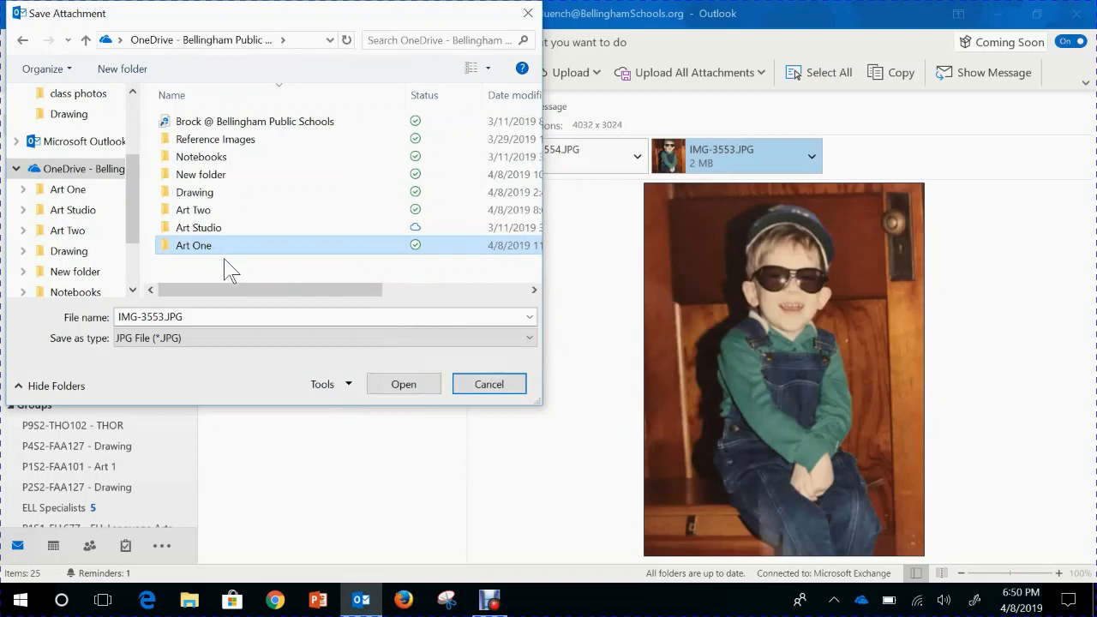
# Step: Delete the folder named New folder from the OneDrive folder
pyautogui.click(218, 177)
pyautogui.press('Delete')
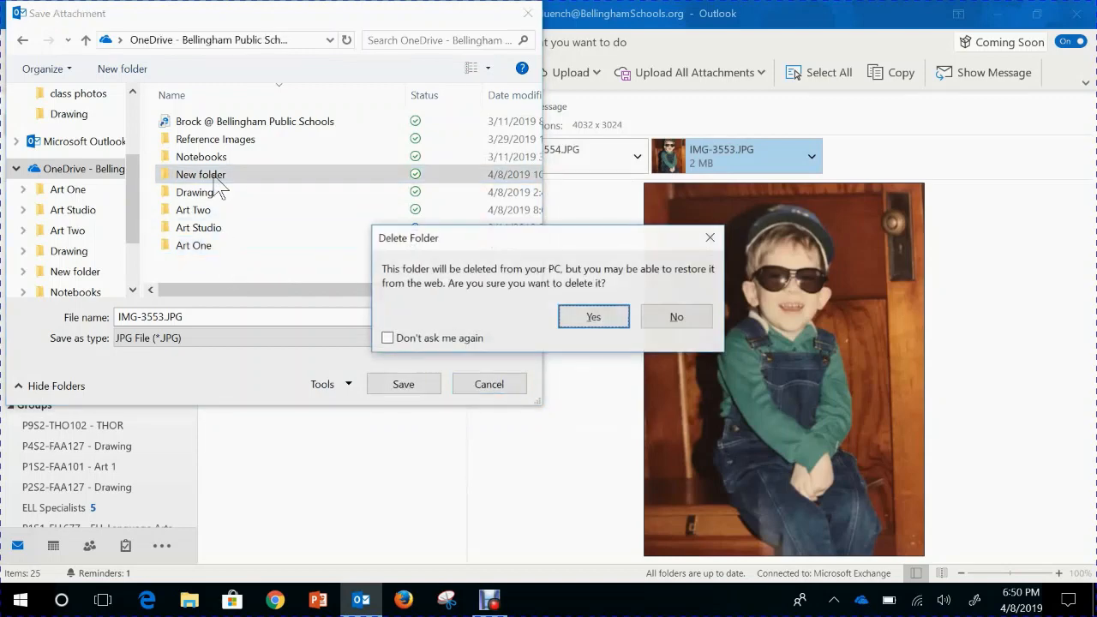
pyautogui.click(601, 323)
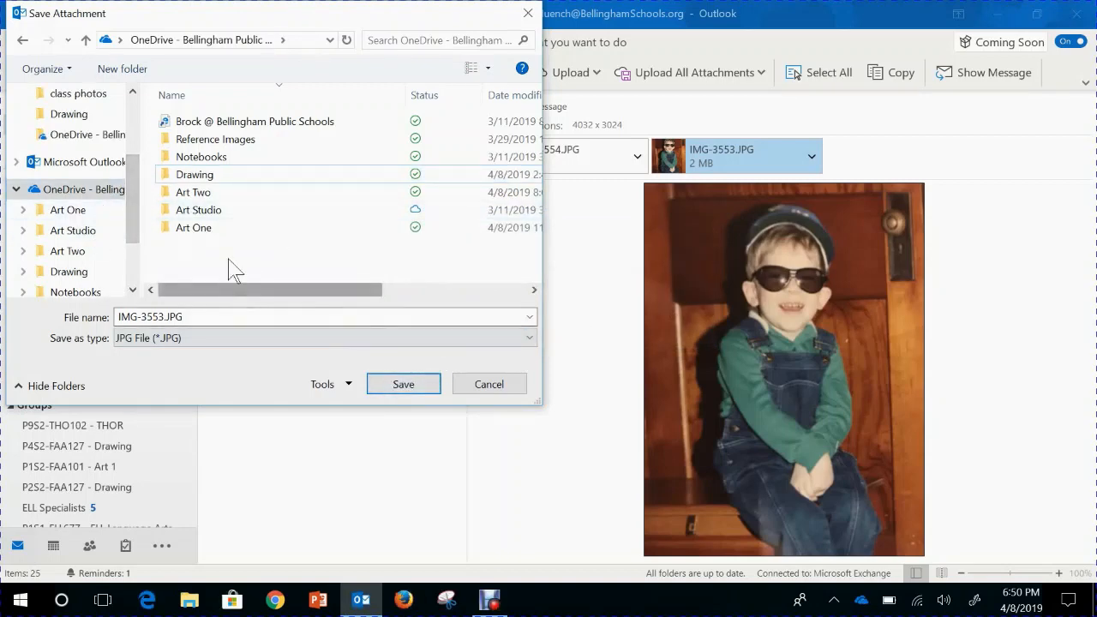
# Step: Look through the Drawing and Art One folders and choose Art Two as the save location
pyautogui.doubleClick(201, 180)
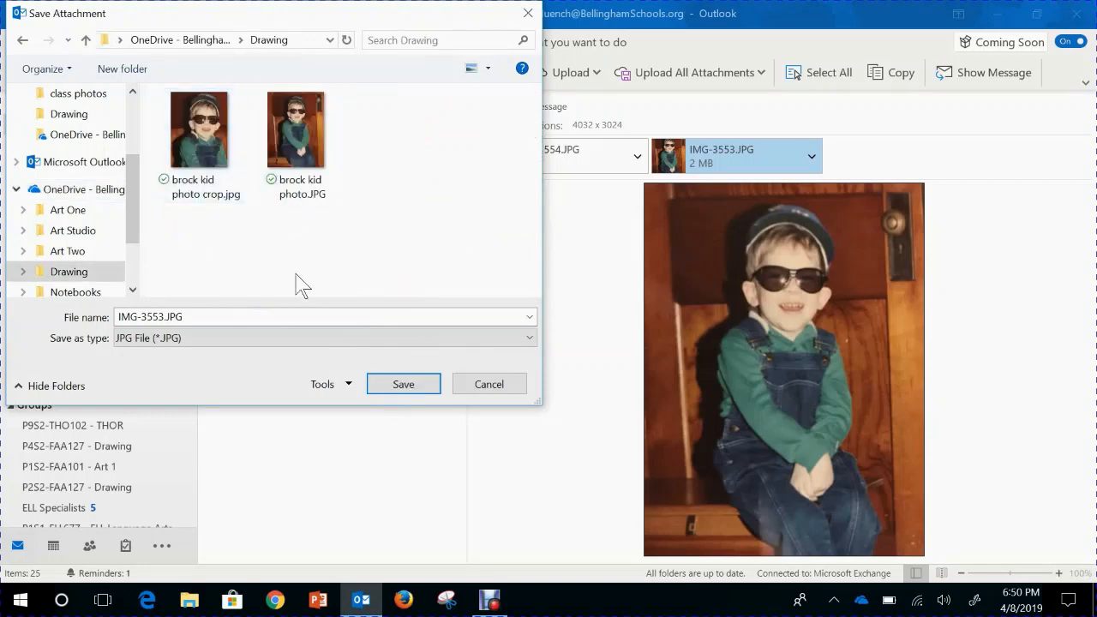
pyautogui.doubleClick(175, 317)
pyautogui.click(175, 317)
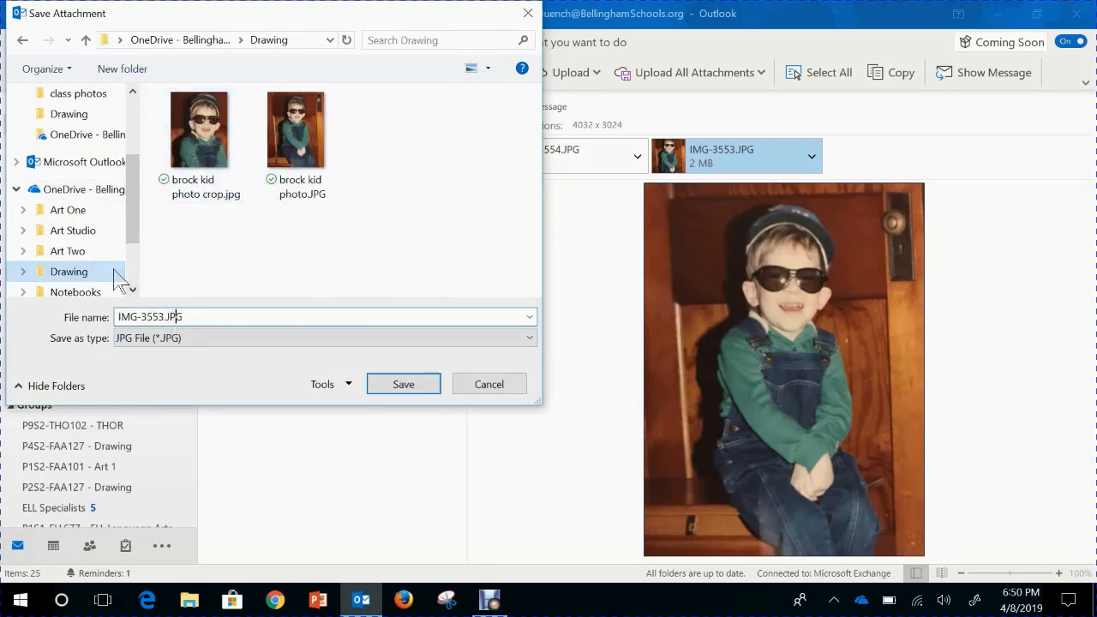
pyautogui.click(81, 213)
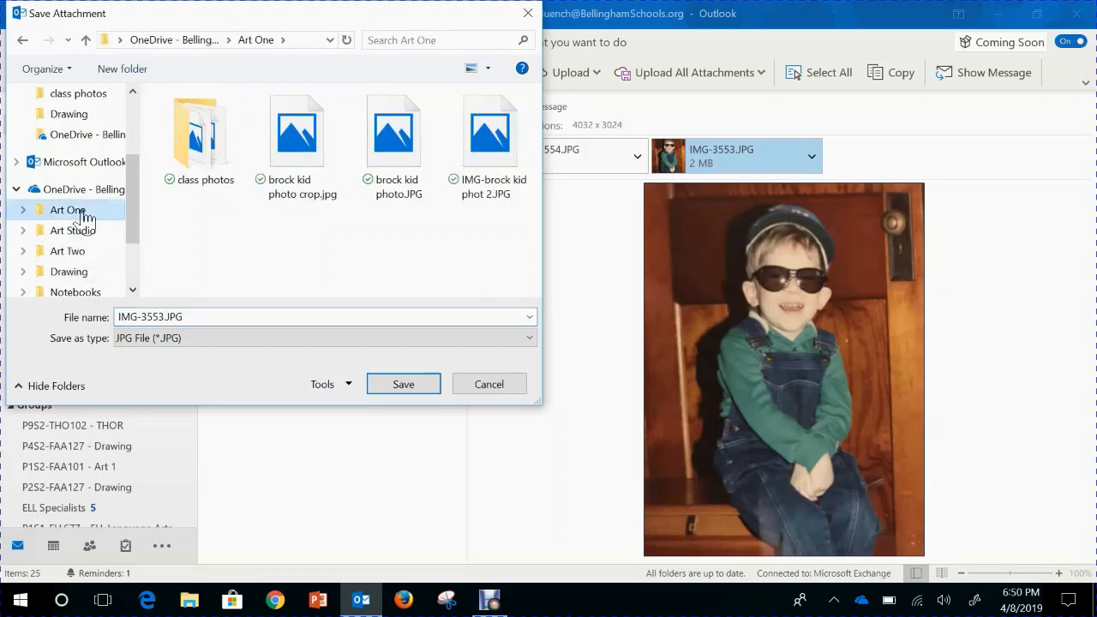
pyautogui.scroll(-1, 73, 275)
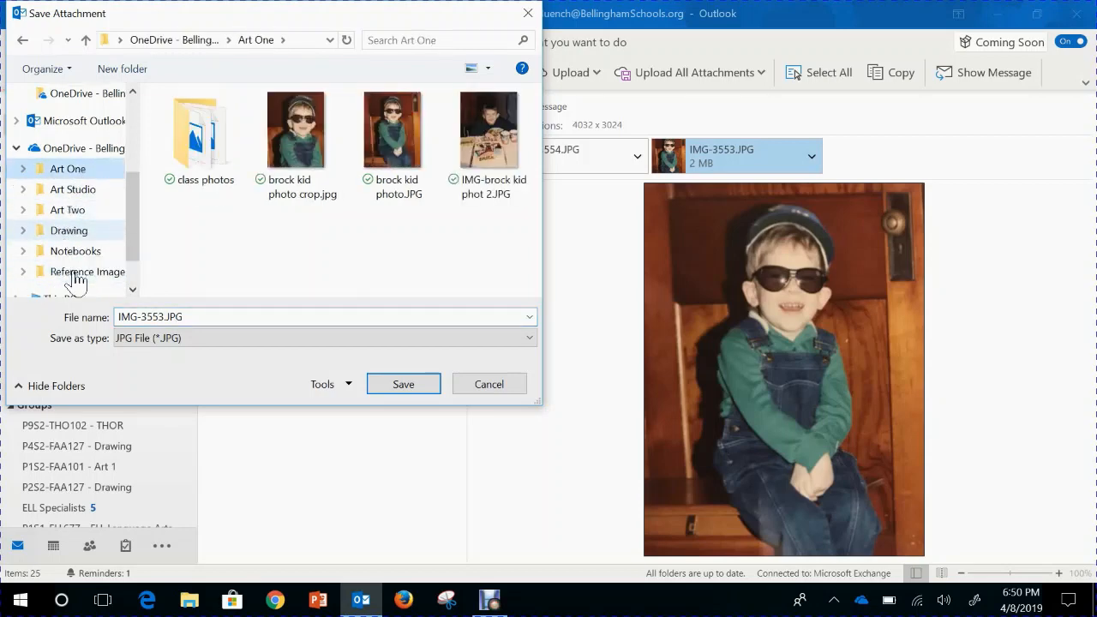
pyautogui.click(77, 216)
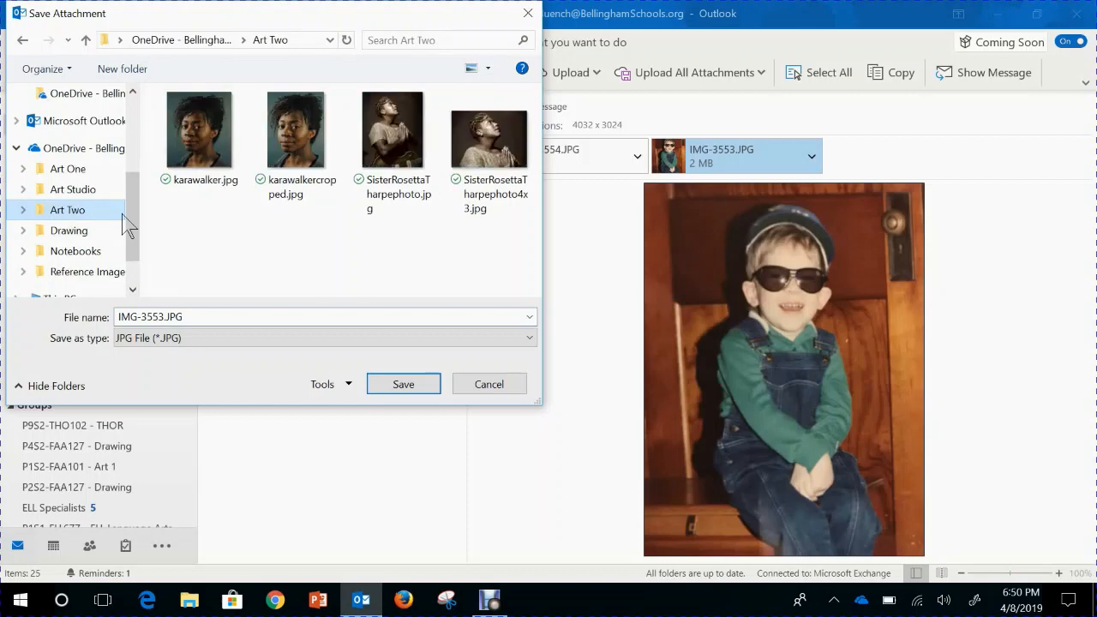
# Step: Rename the file with the pictured person's first name followed by "kid photo" and save the attachment in Art Two
pyautogui.click(211, 312)
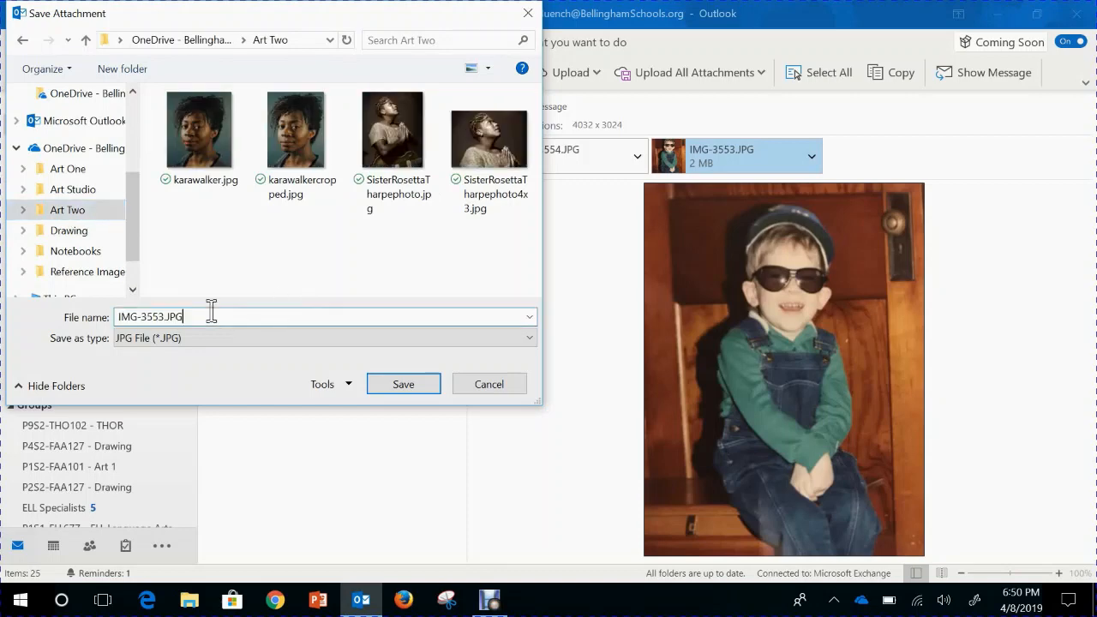
pyautogui.doubleClick(211, 312)
pyautogui.doubleClick(212, 312)
pyautogui.doubleClick(212, 312)
pyautogui.click(212, 312)
pyautogui.doubleClick(212, 312)
pyautogui.doubleClick(212, 312)
pyautogui.doubleClick(211, 312)
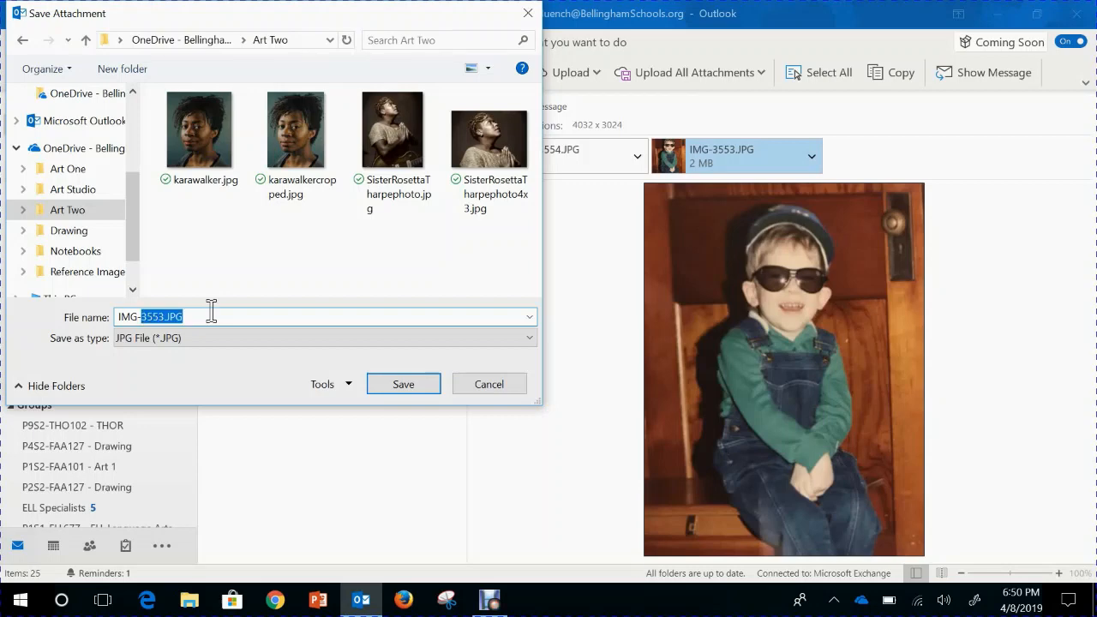
pyautogui.moveTo(212, 312); pyautogui.dragTo(96, 308)
pyautogui.write('Brock kid photo')
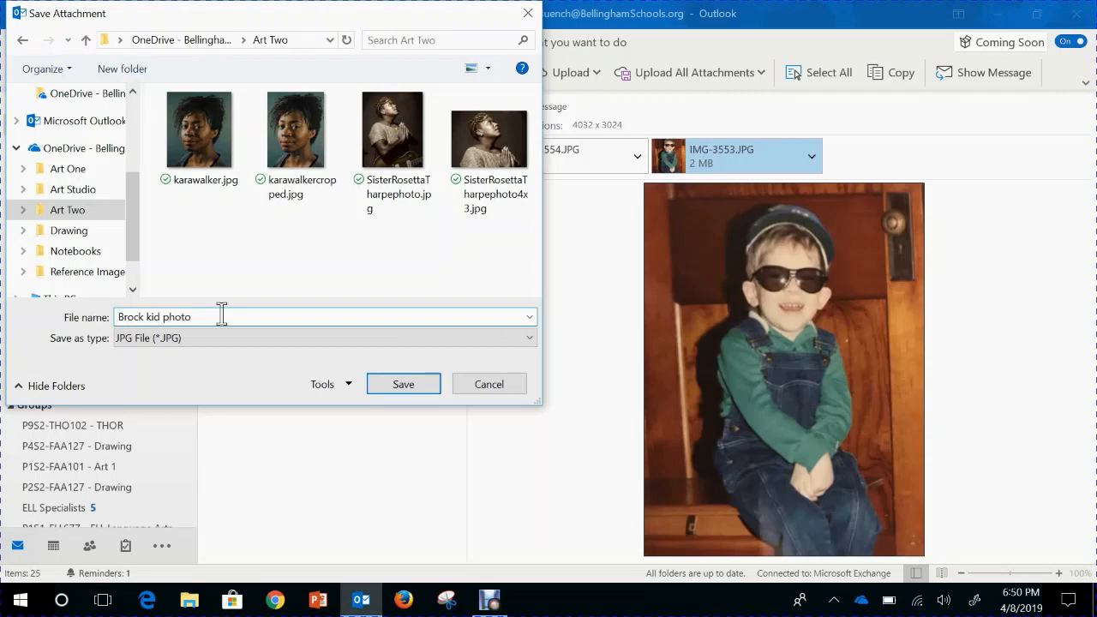
pyautogui.click(426, 390)
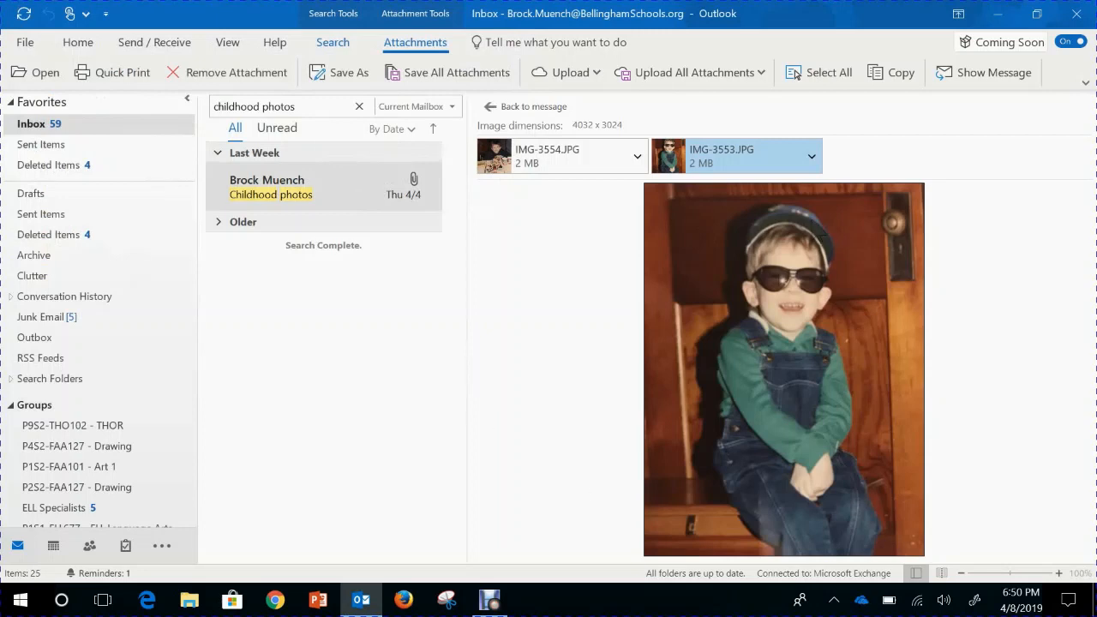
# Step: Switch to File Explorer and open the Art Two folder in OneDrive - Bellingham Public Schools
pyautogui.click(1001, 15)
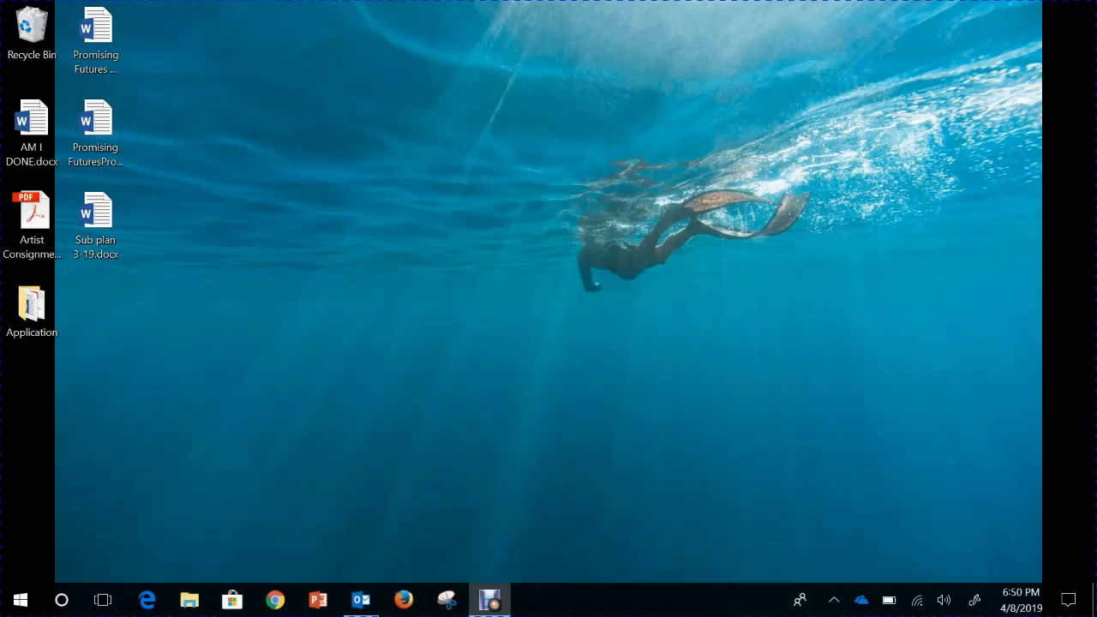
pyautogui.click(21, 600)
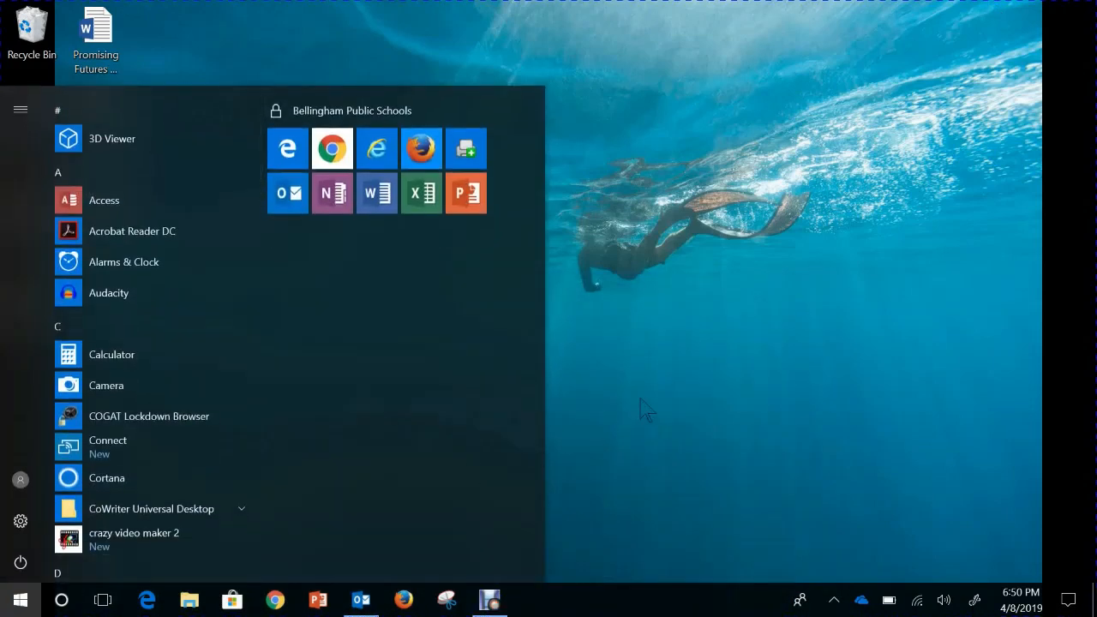
pyautogui.click(644, 410)
pyautogui.click(189, 600)
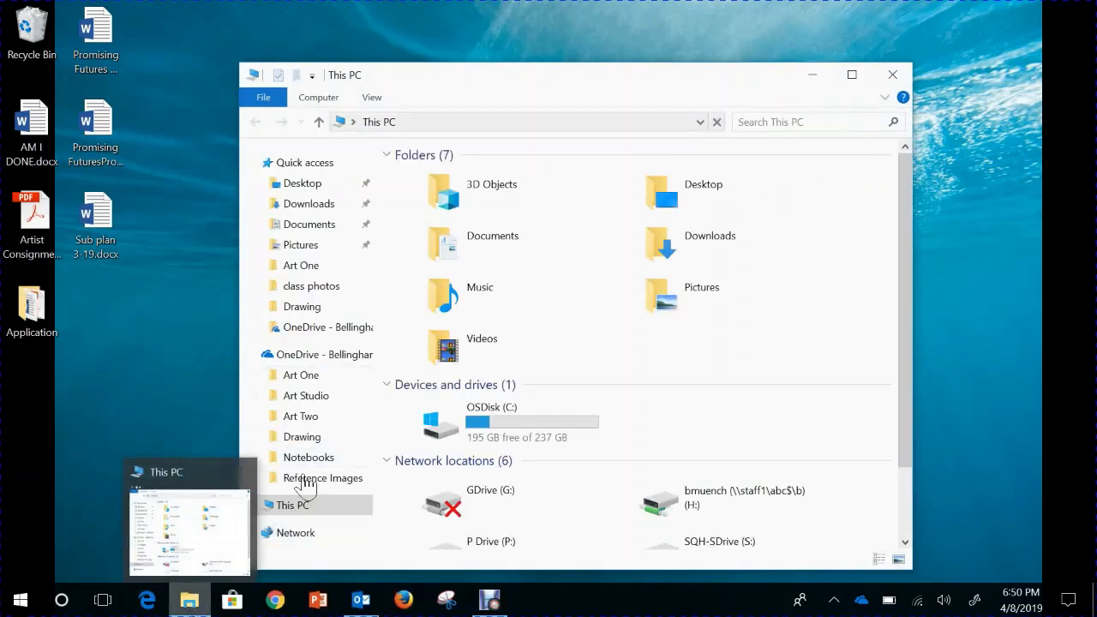
pyautogui.click(340, 357)
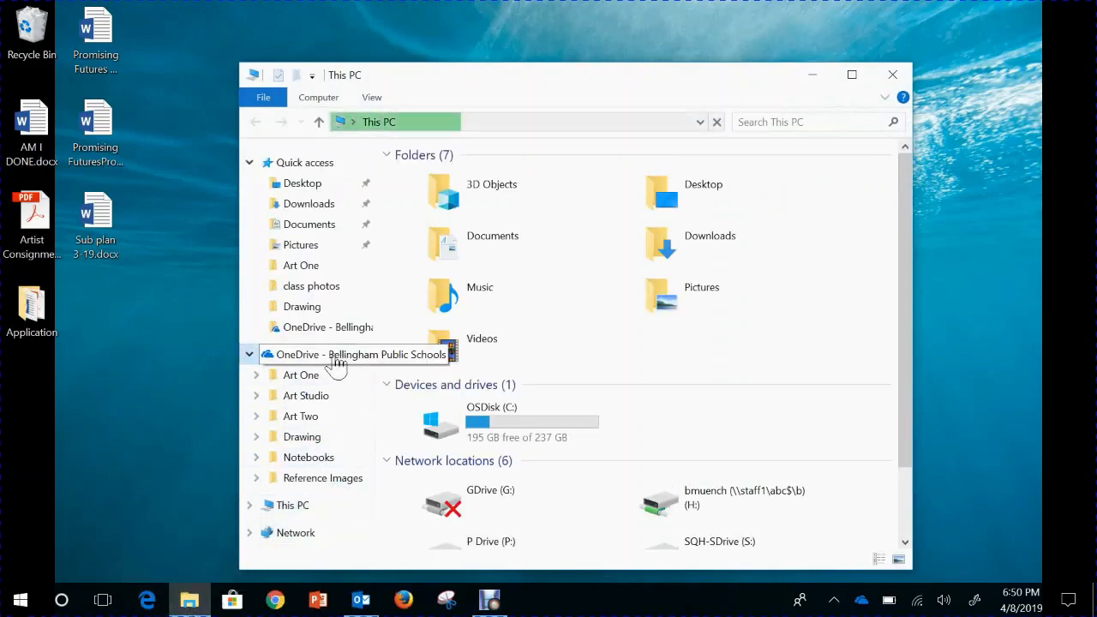
pyautogui.click(332, 418)
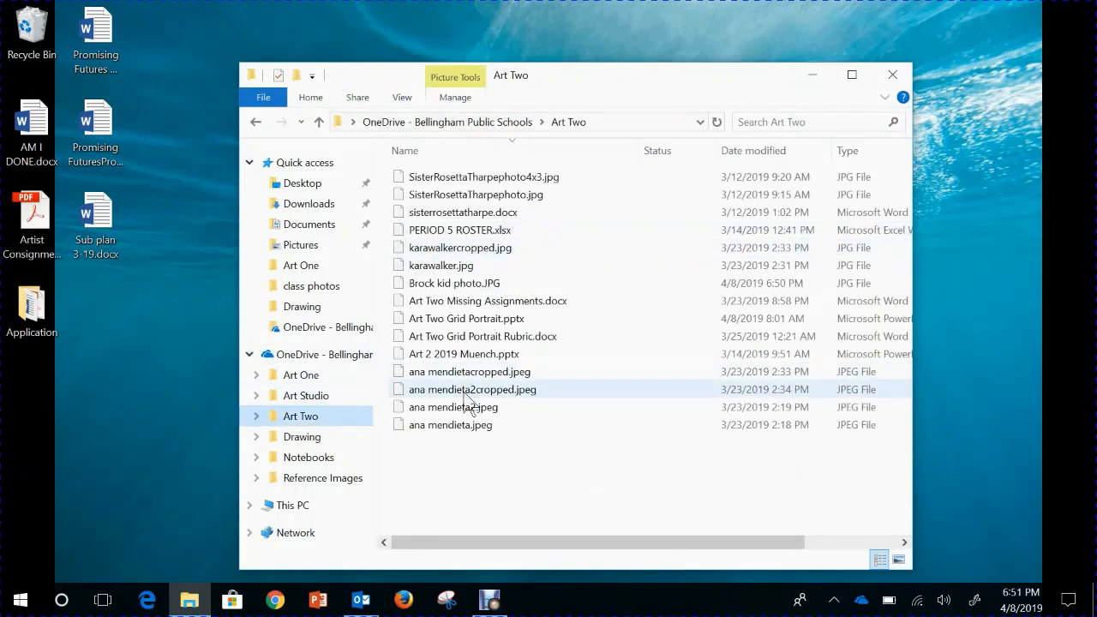
# Step: Open the saved kid photo JPG from the Art Two folder in the Photos app and maximize its window
pyautogui.click(469, 288)
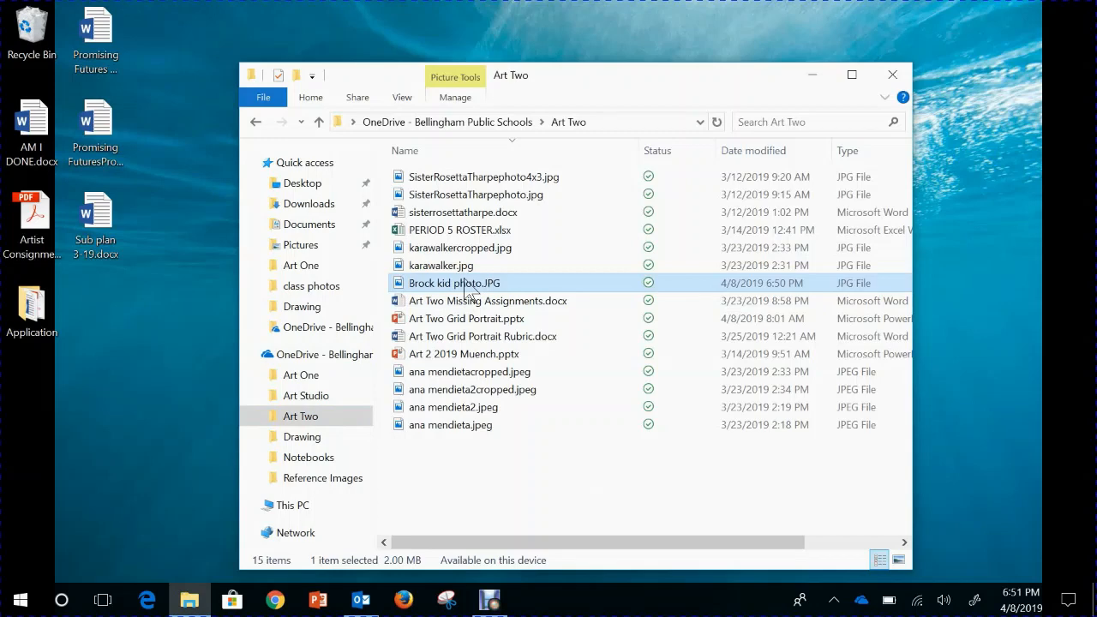
pyautogui.doubleClick(464, 286)
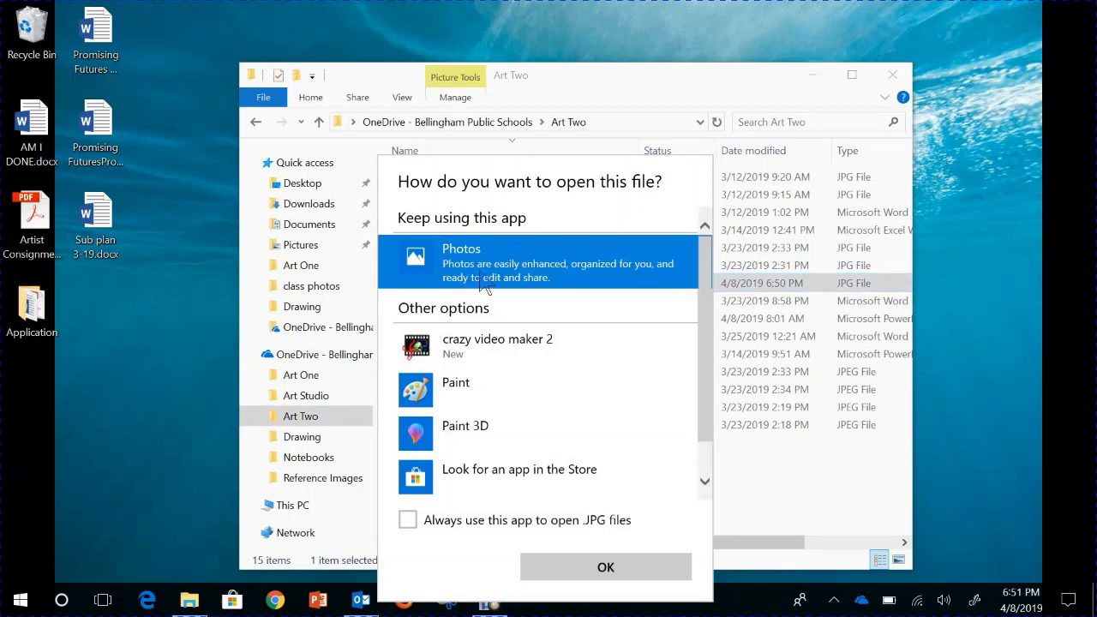
pyautogui.click(582, 573)
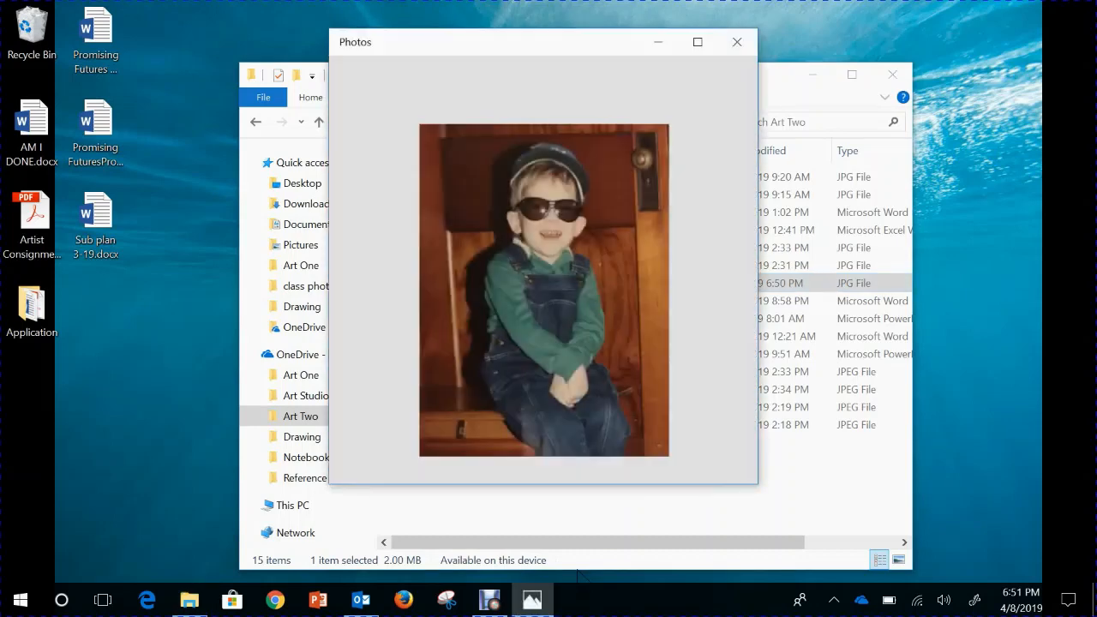
pyautogui.click(696, 45)
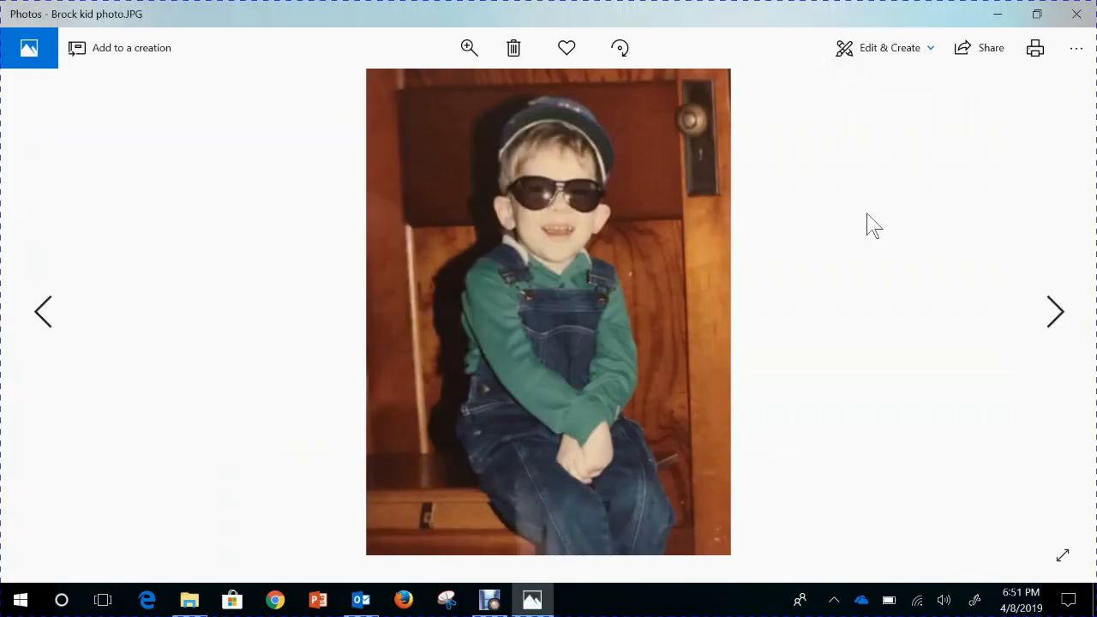
# Step: Open the kid photo for cropping and check the available aspect ratios, keeping Original - 4:3
pyautogui.click(892, 49)
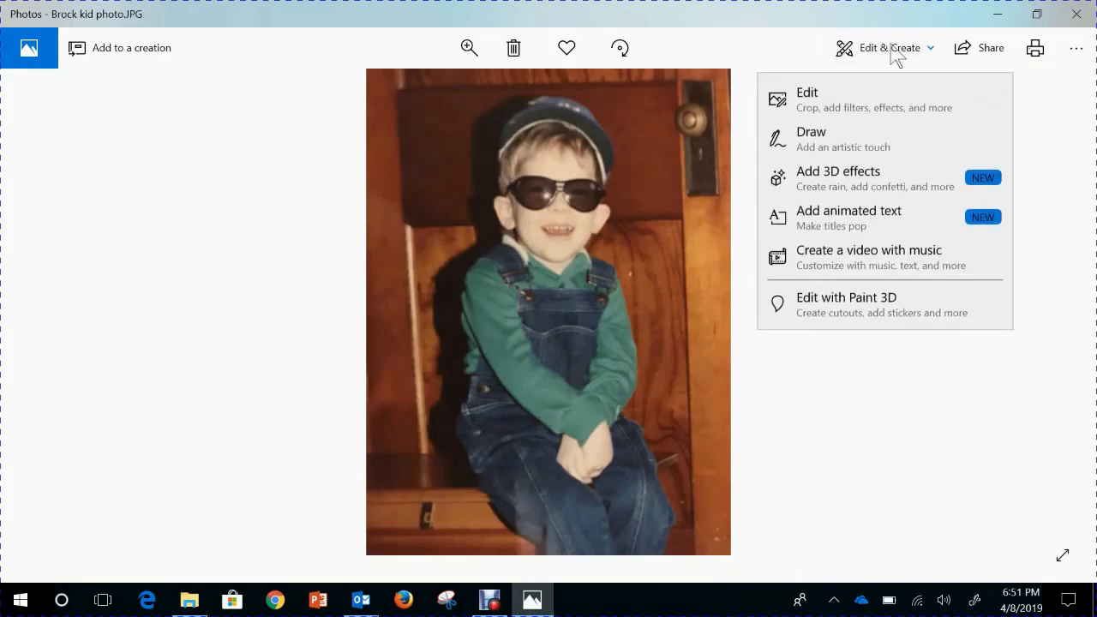
pyautogui.click(876, 97)
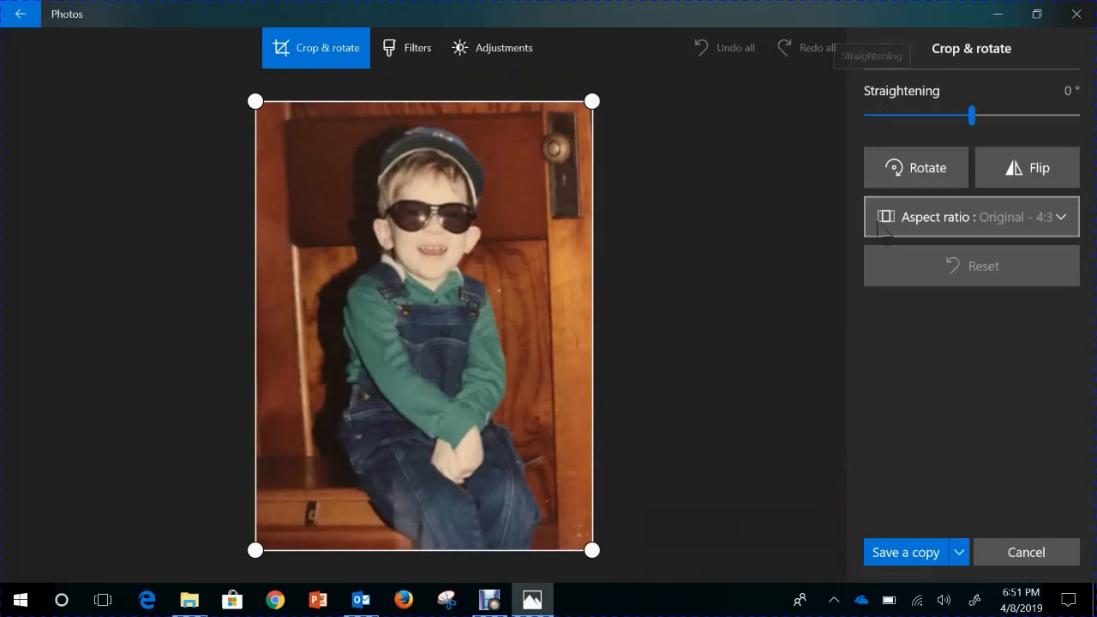
pyautogui.click(936, 222)
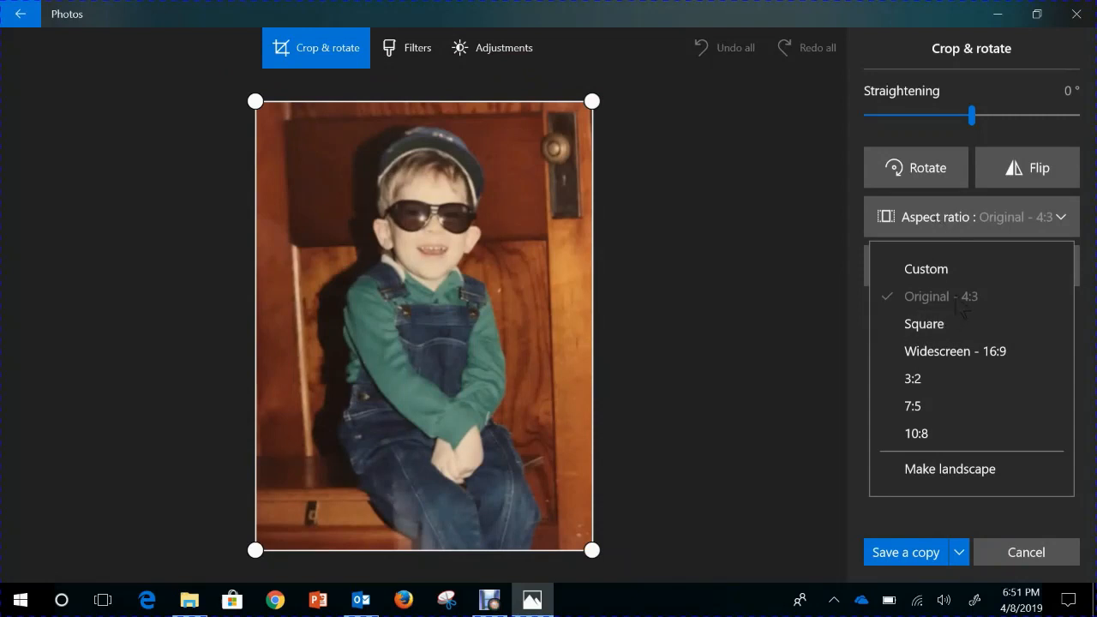
pyautogui.click(759, 267)
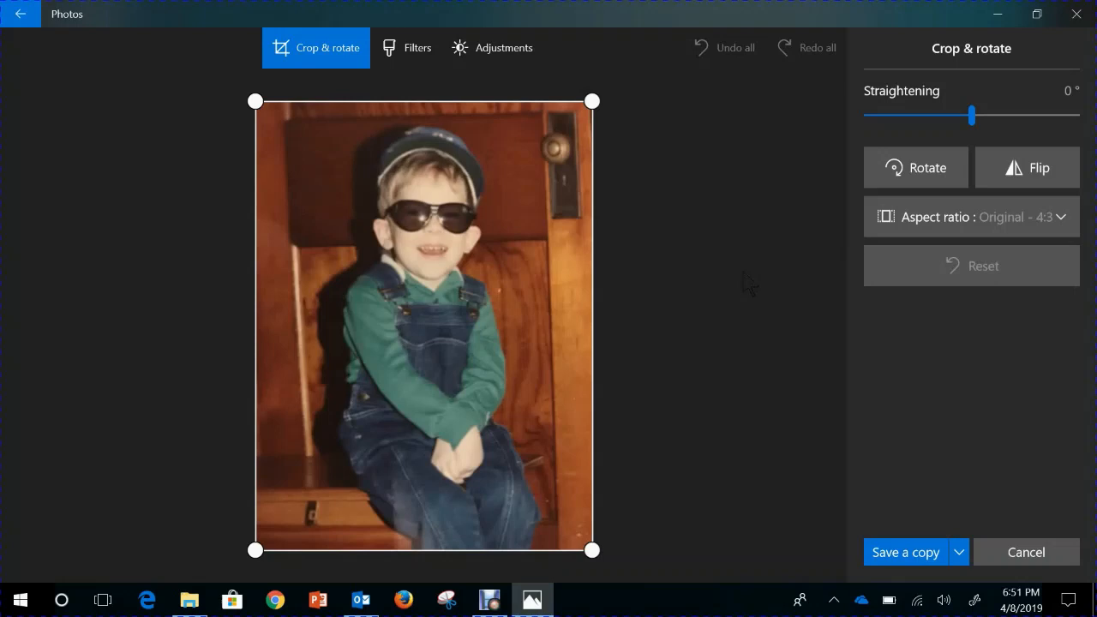
# Step: Try a landscape crop frame, shift the photo within it, reset the crop and recheck the aspect ratio options
pyautogui.click(917, 206)
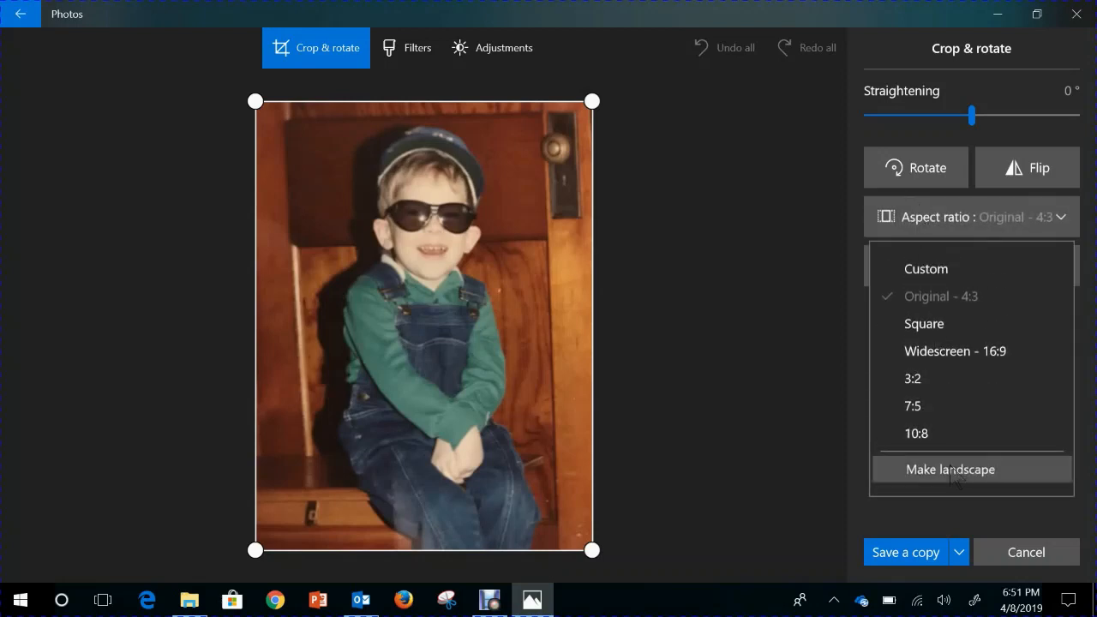
pyautogui.click(951, 469)
pyautogui.moveTo(452, 324); pyautogui.dragTo(528, 407)
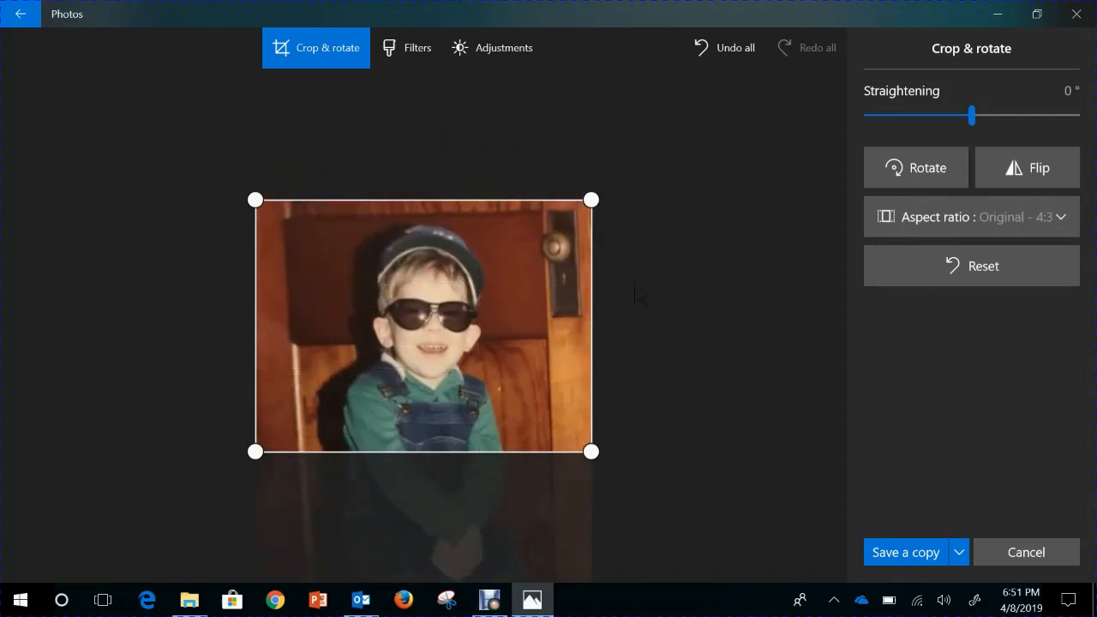
pyautogui.click(909, 278)
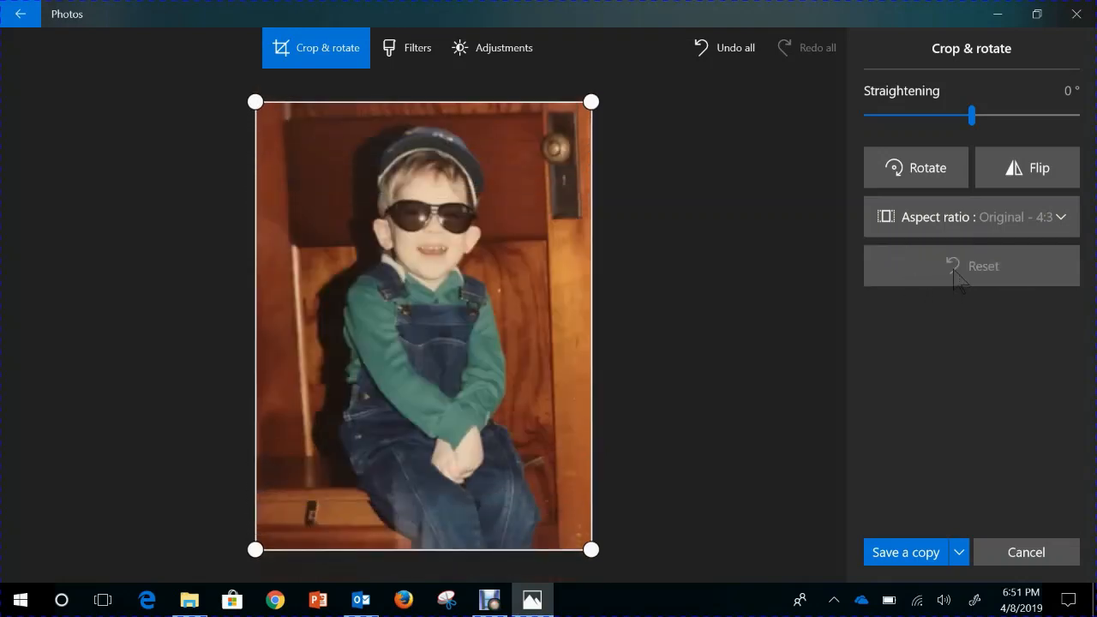
pyautogui.click(960, 217)
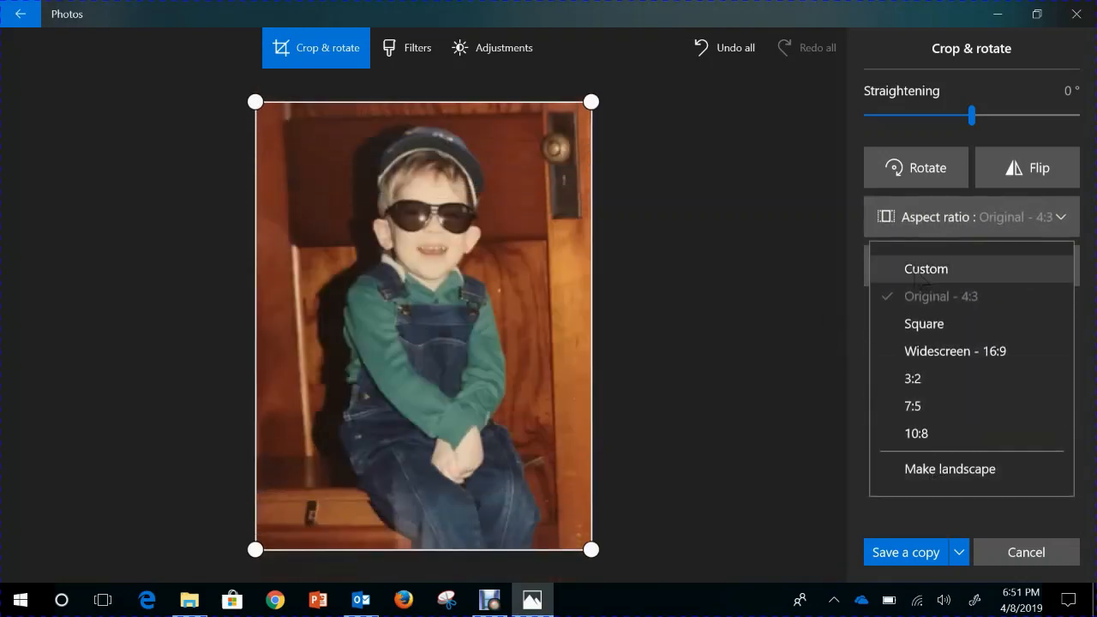
pyautogui.click(802, 292)
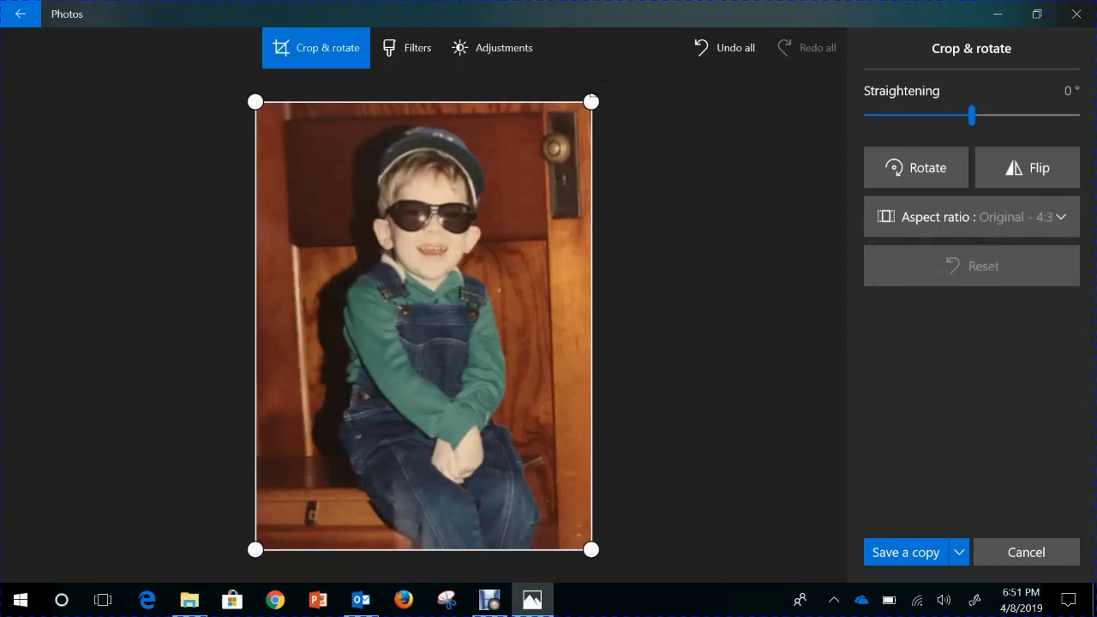
# Step: Crop the photo at the original 4:3 ratio around the child's head and upper body, with the whole cap inside the frame
pyautogui.moveTo(591, 101); pyautogui.dragTo(477, 251)
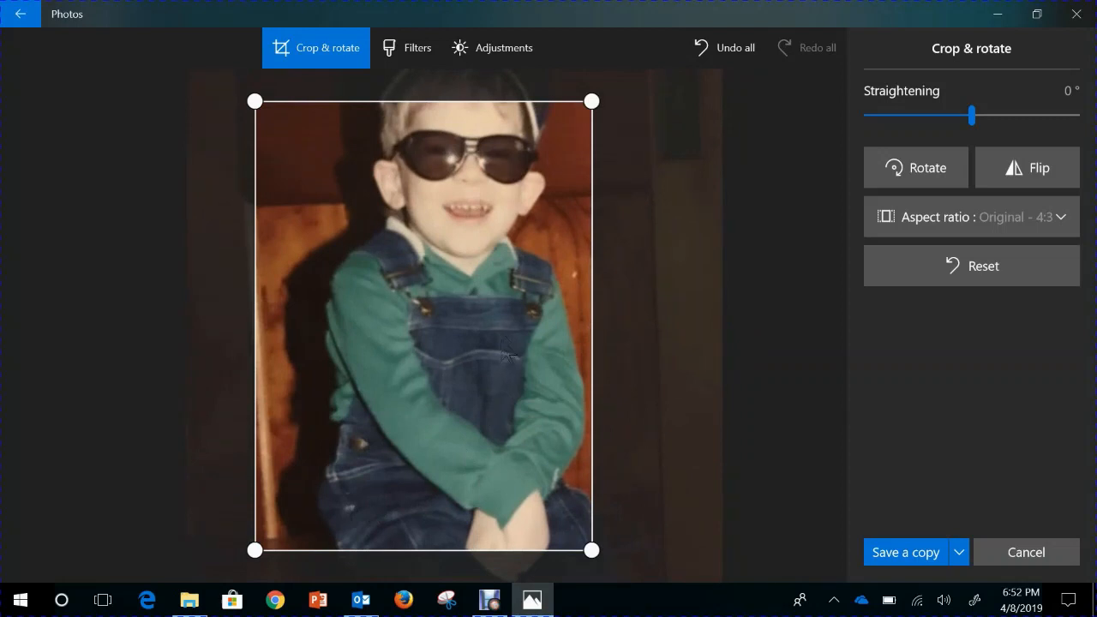
pyautogui.moveTo(502, 348); pyautogui.dragTo(497, 450)
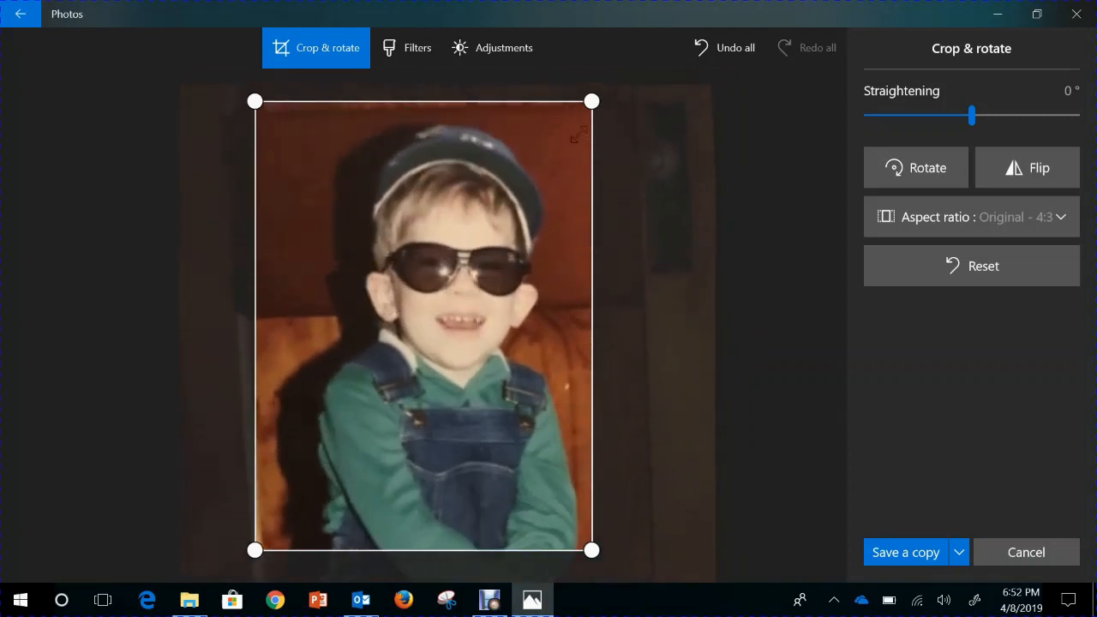
pyautogui.moveTo(571, 159); pyautogui.dragTo(566, 177)
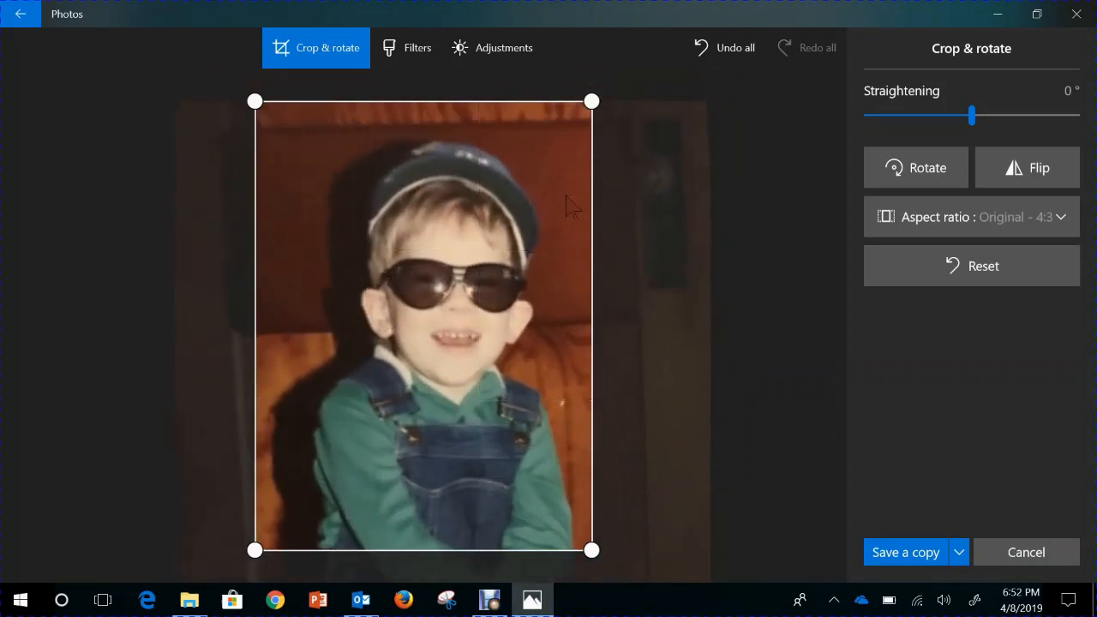
pyautogui.moveTo(593, 100); pyautogui.dragTo(744, 32)
pyautogui.moveTo(591, 102); pyautogui.dragTo(565, 135)
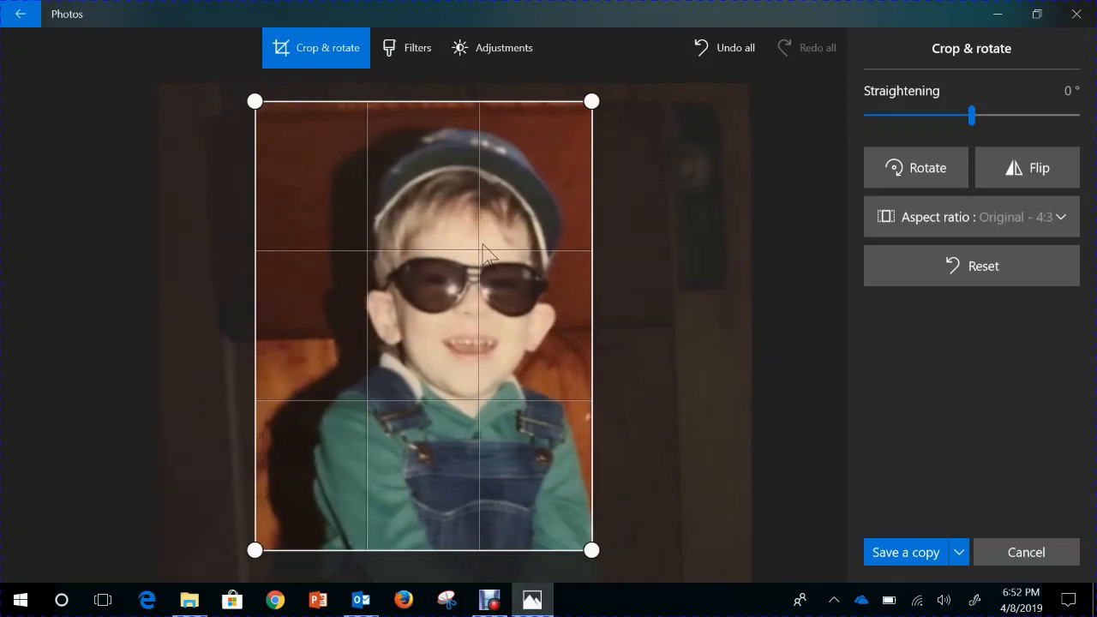
pyautogui.moveTo(482, 244); pyautogui.dragTo(369, 347)
pyautogui.moveTo(367, 412); pyautogui.dragTo(486, 372)
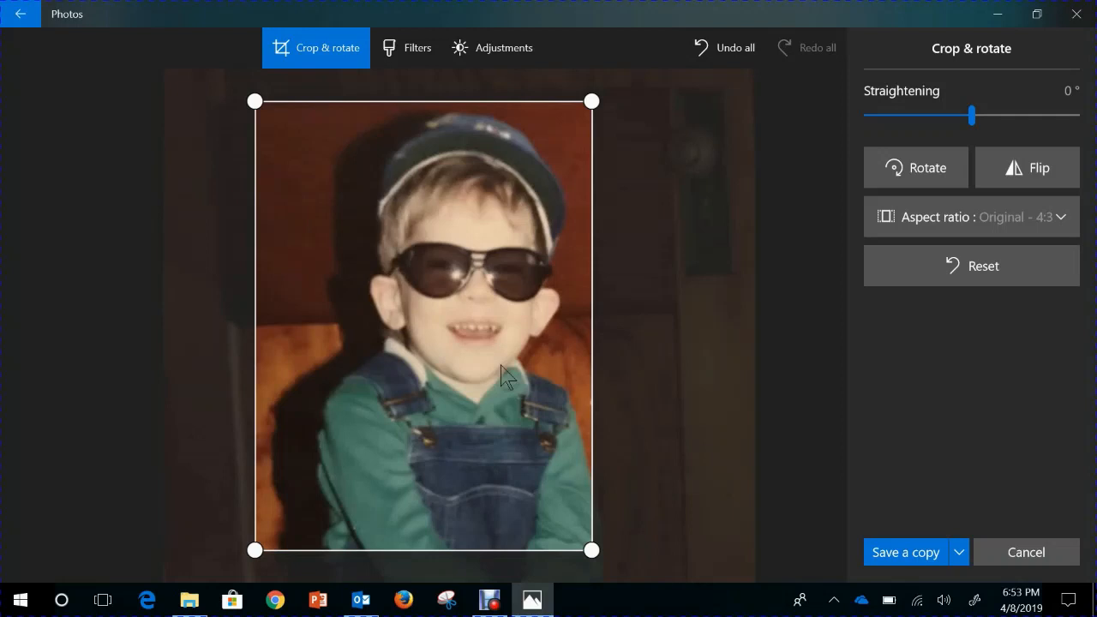
# Step: Save a copy of the cropped photo in the Art Two folder, adding "crop" to the end of the file name
pyautogui.click(921, 553)
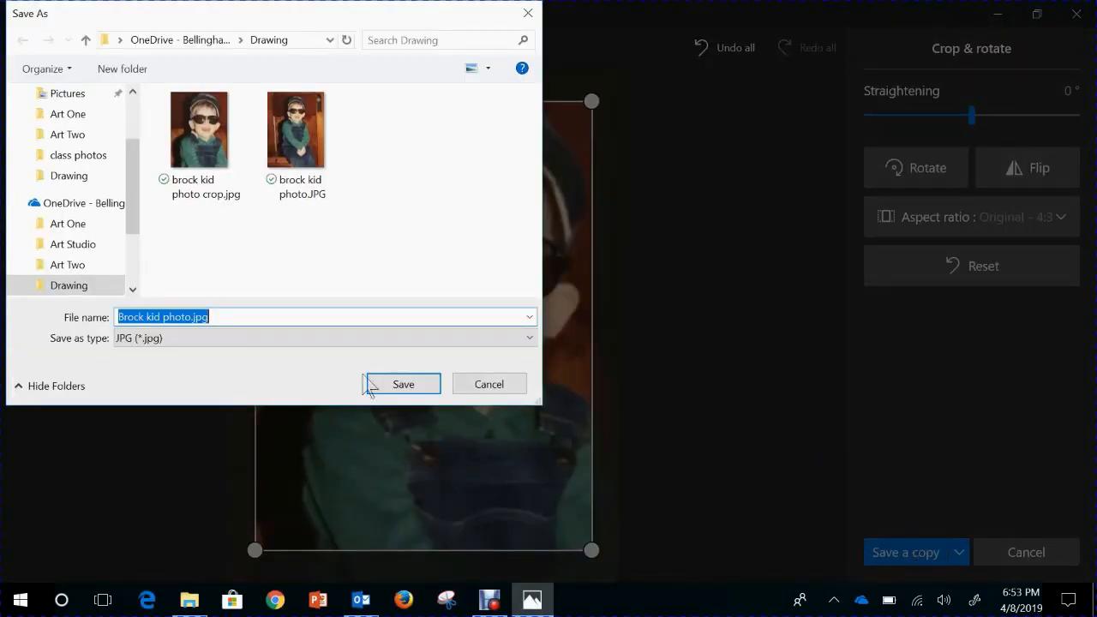
pyautogui.click(91, 261)
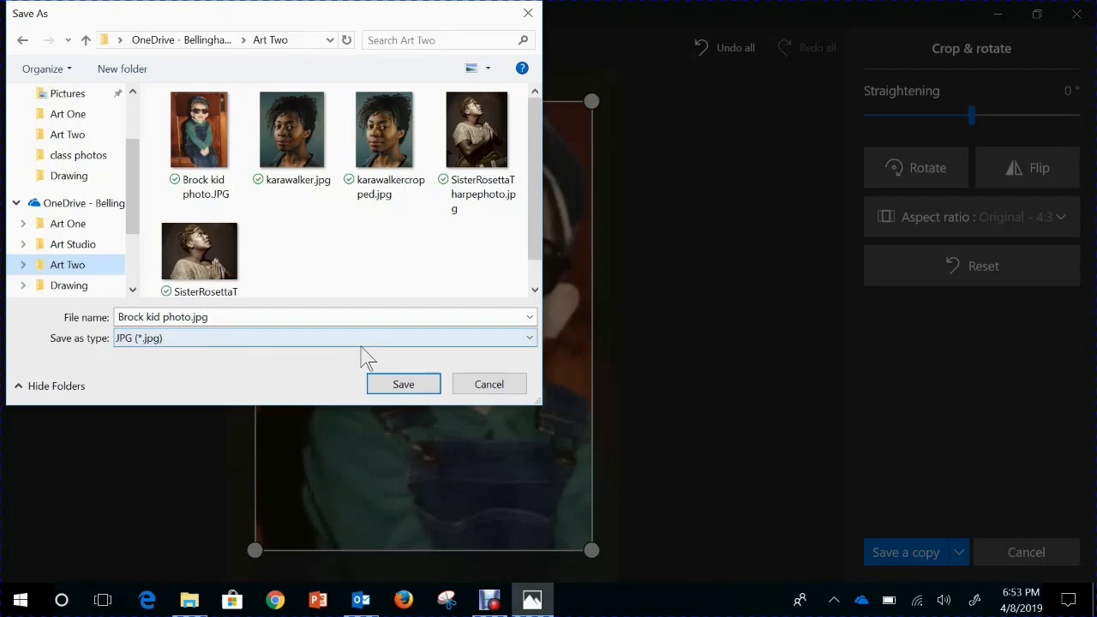
pyautogui.click(190, 316)
pyautogui.click(190, 317)
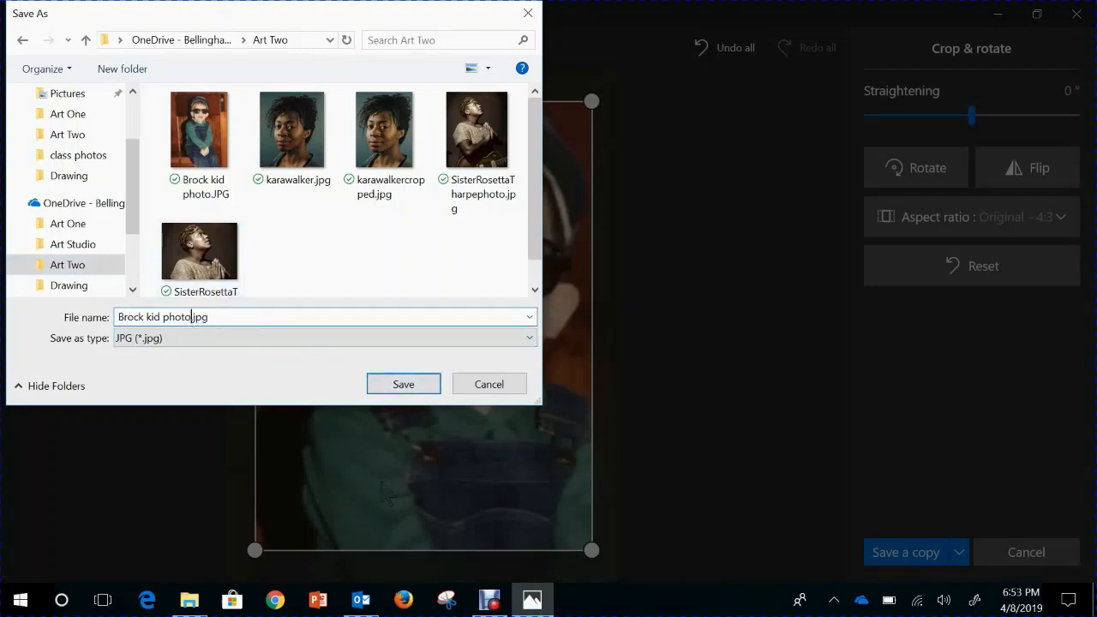
pyautogui.write('crop')
pyautogui.click(421, 391)
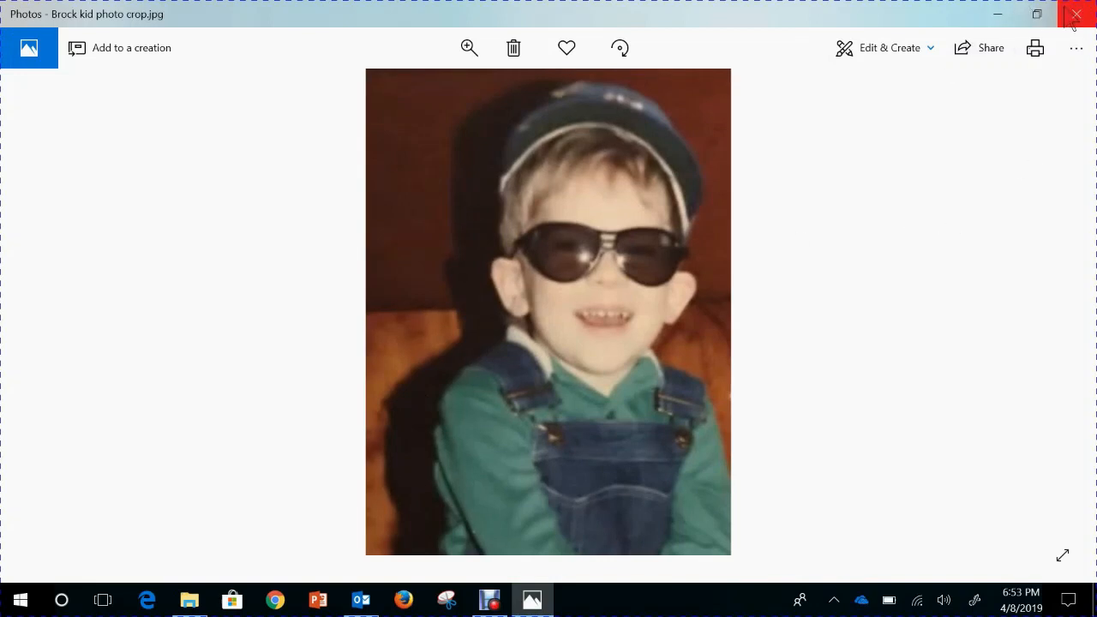
# Step: Minimize the Photos window, switch to Word and create a blank document
pyautogui.click(998, 21)
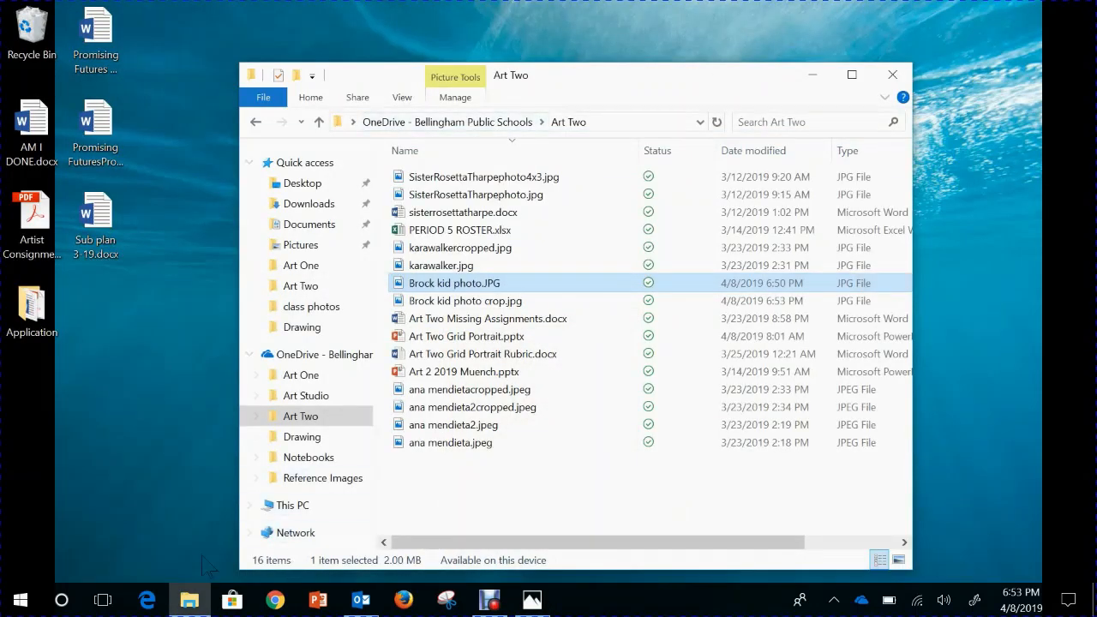
pyautogui.click(20, 600)
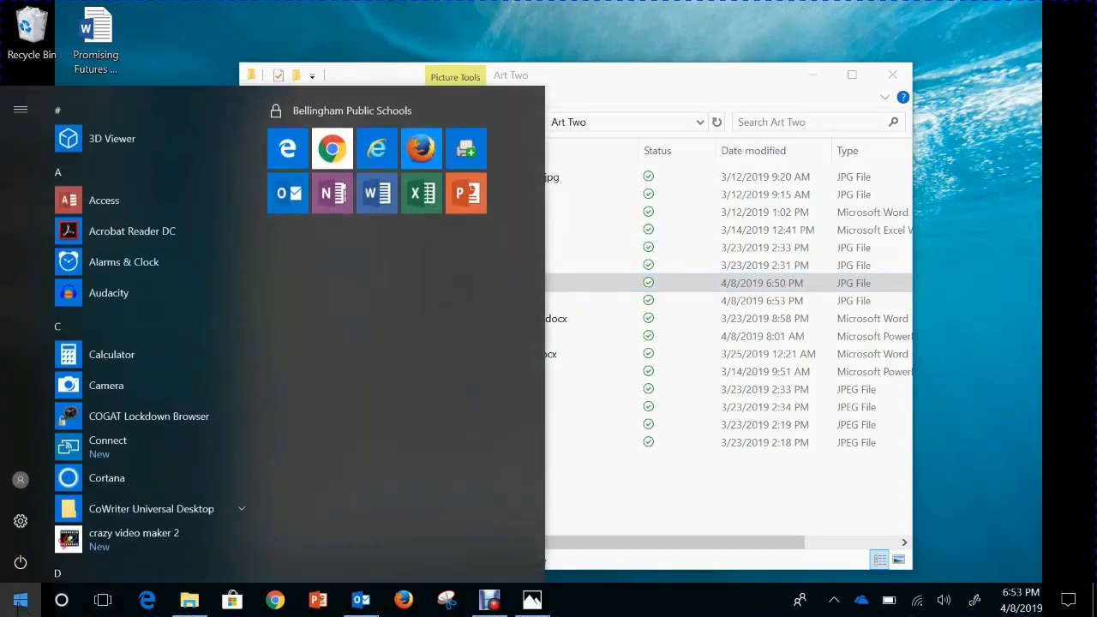
pyautogui.click(378, 199)
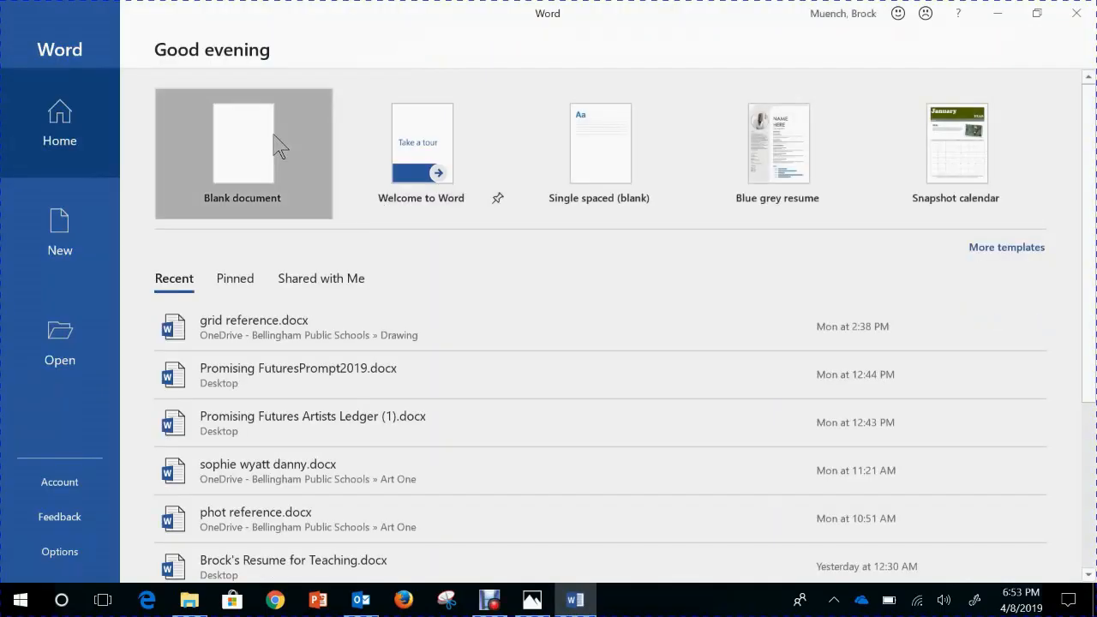
pyautogui.click(279, 146)
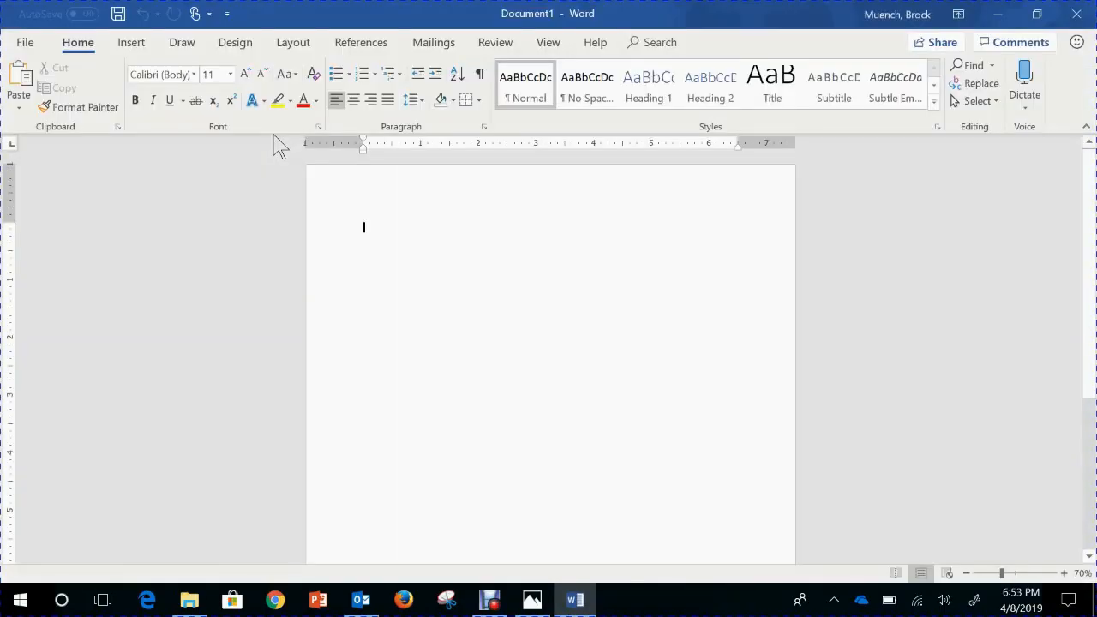
# Step: Save the blank document as "reference photo" in the Art Two folder of OneDrive - Bellingham Public Schools
pyautogui.click(26, 45)
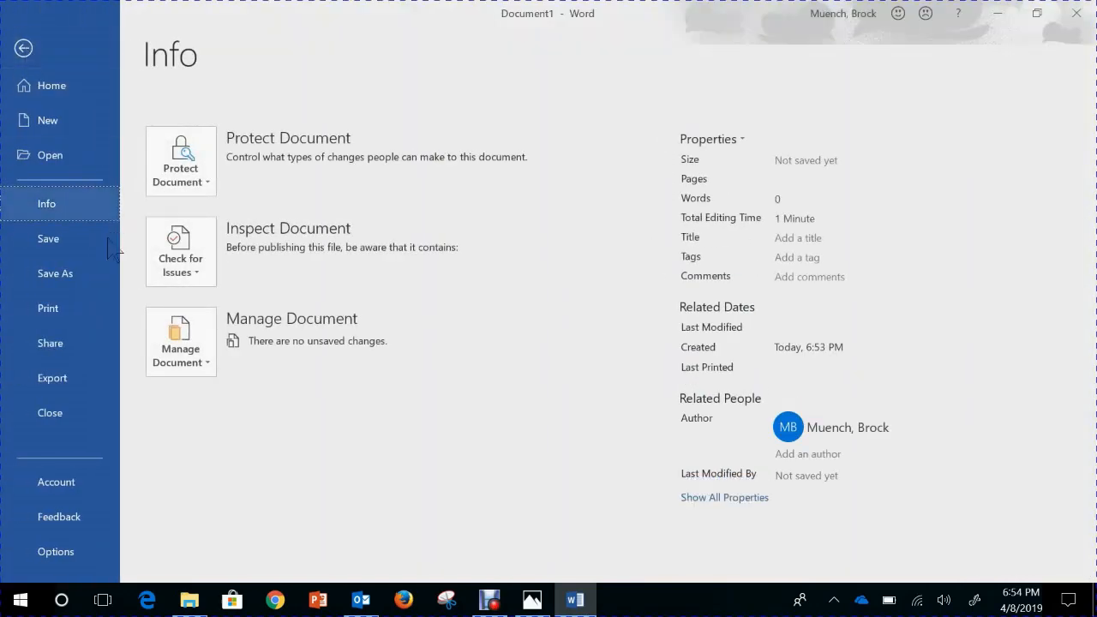
pyautogui.click(86, 285)
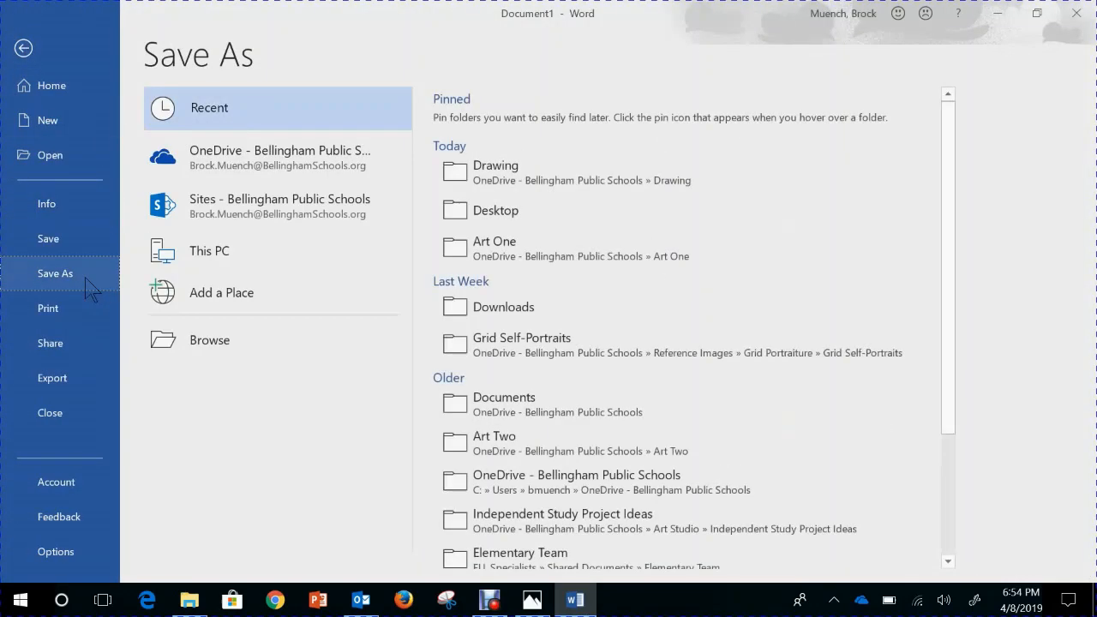
pyautogui.click(313, 171)
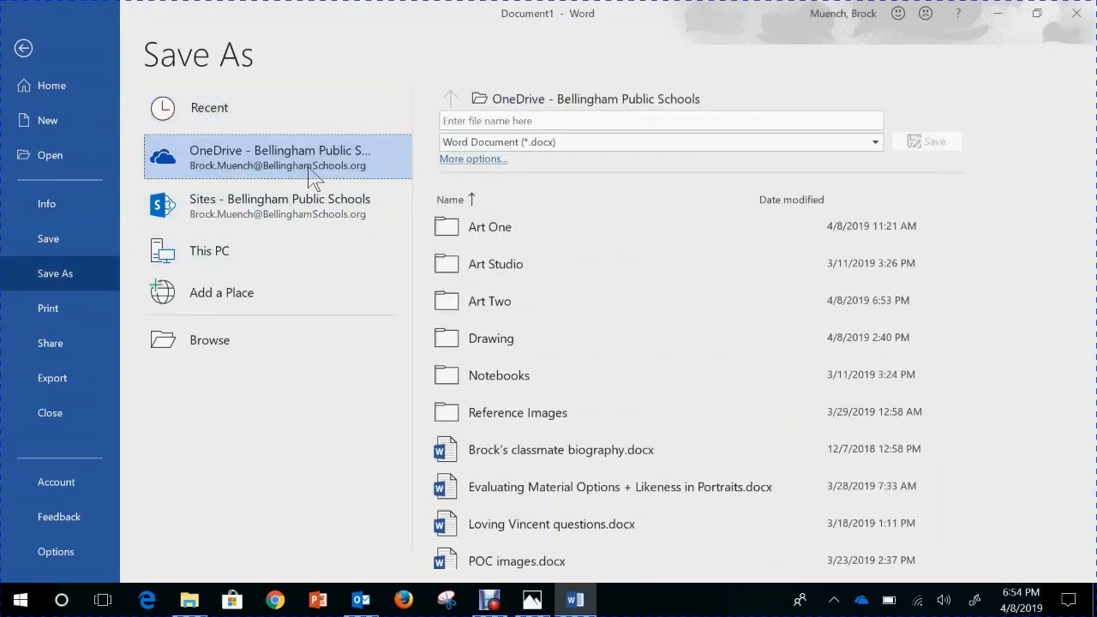
pyautogui.click(636, 318)
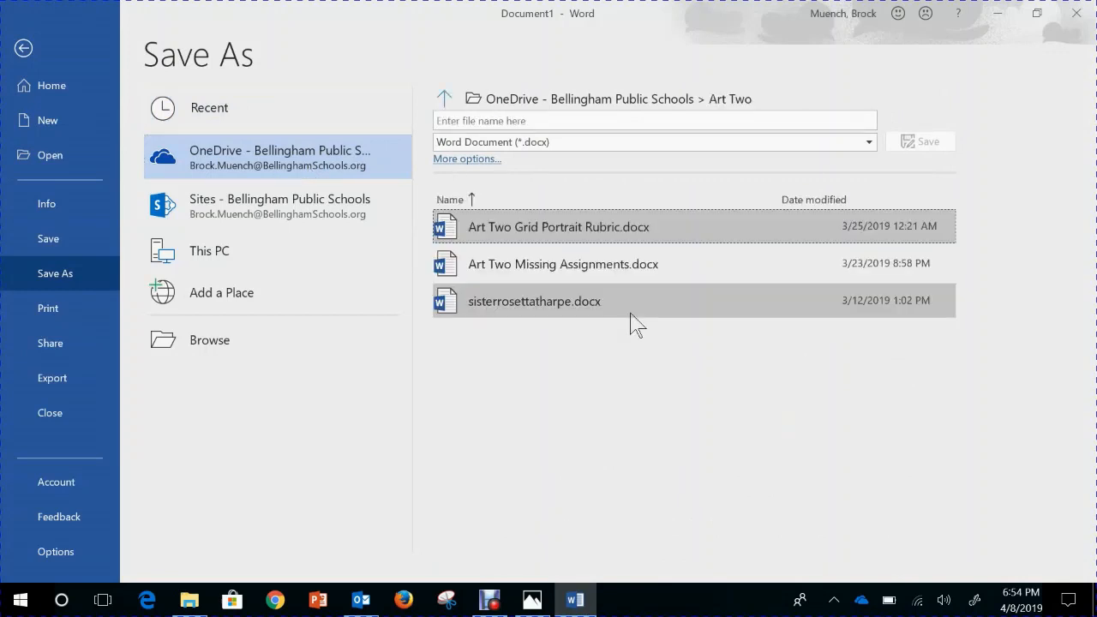
pyautogui.click(519, 120)
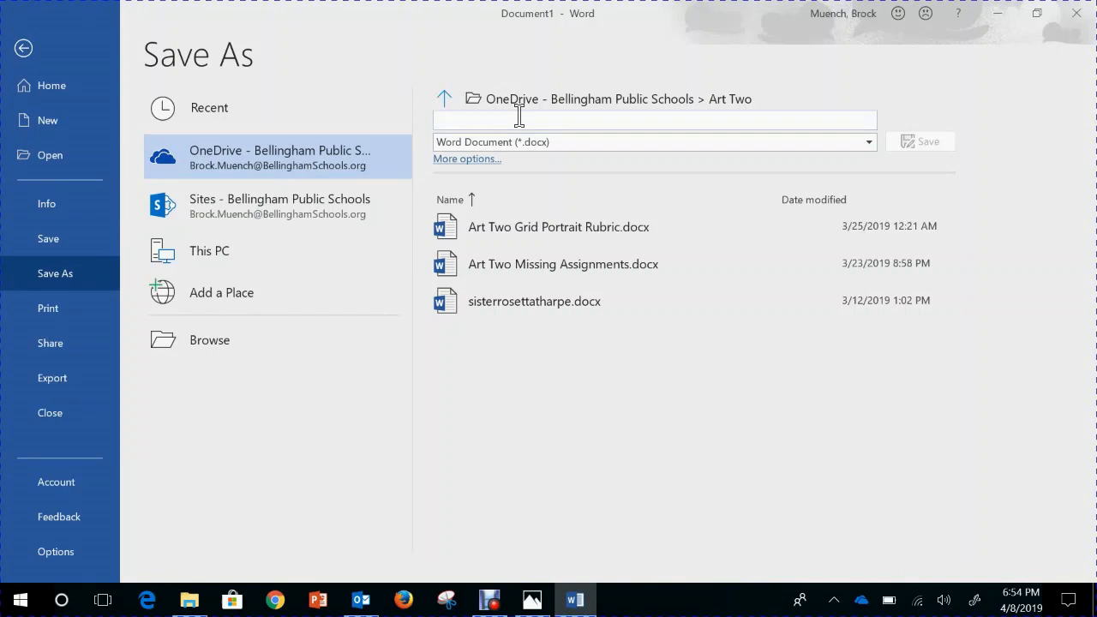
pyautogui.write('reference photo')
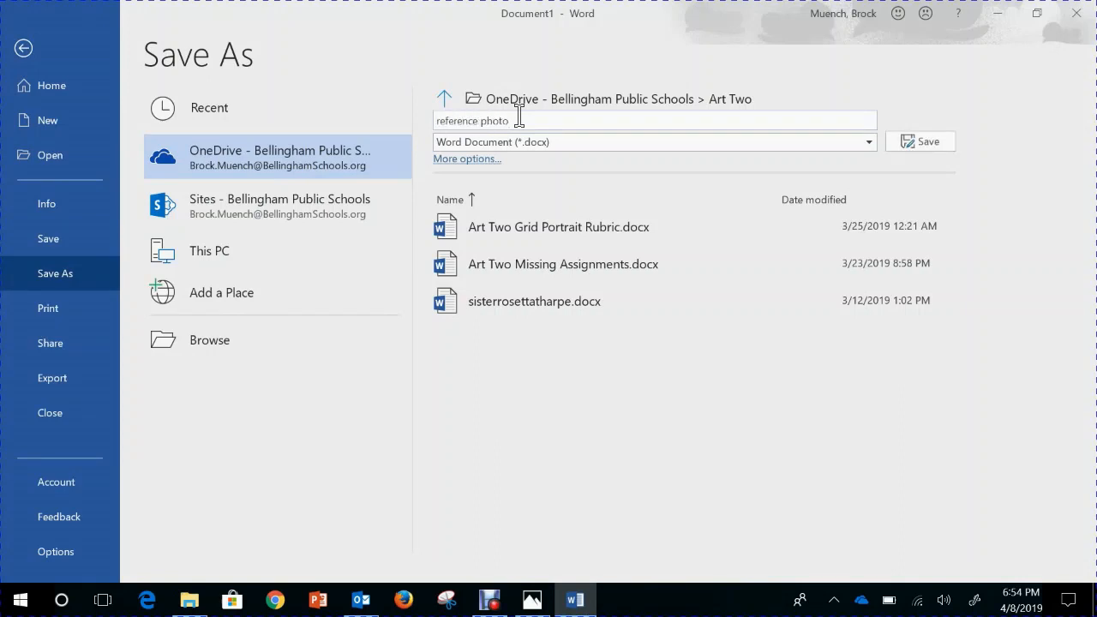
pyautogui.hotkey('ctrl', 'a')
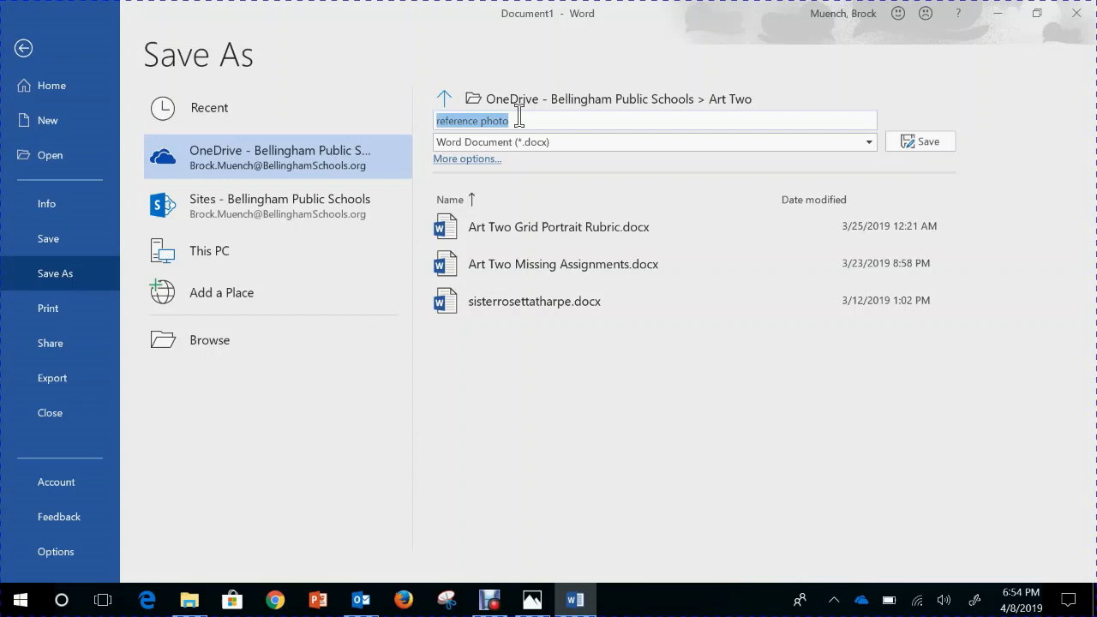
pyautogui.press('Escape')
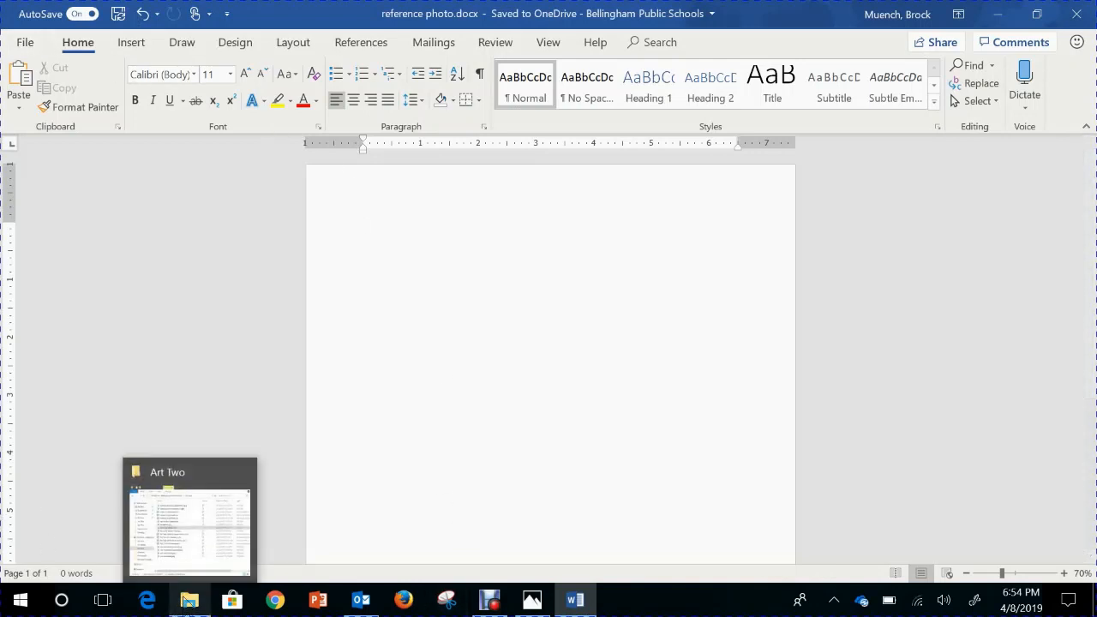
# Step: Switch to File Explorer to check the Art Two and main OneDrive folders, and return to the Word document
pyautogui.click(187, 602)
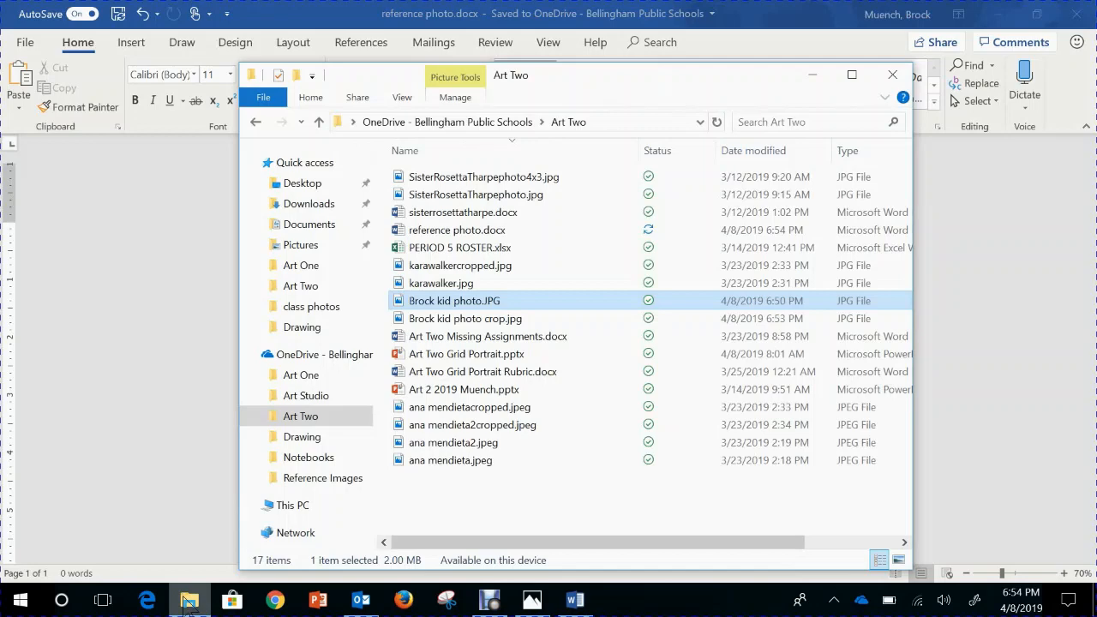
pyautogui.click(295, 356)
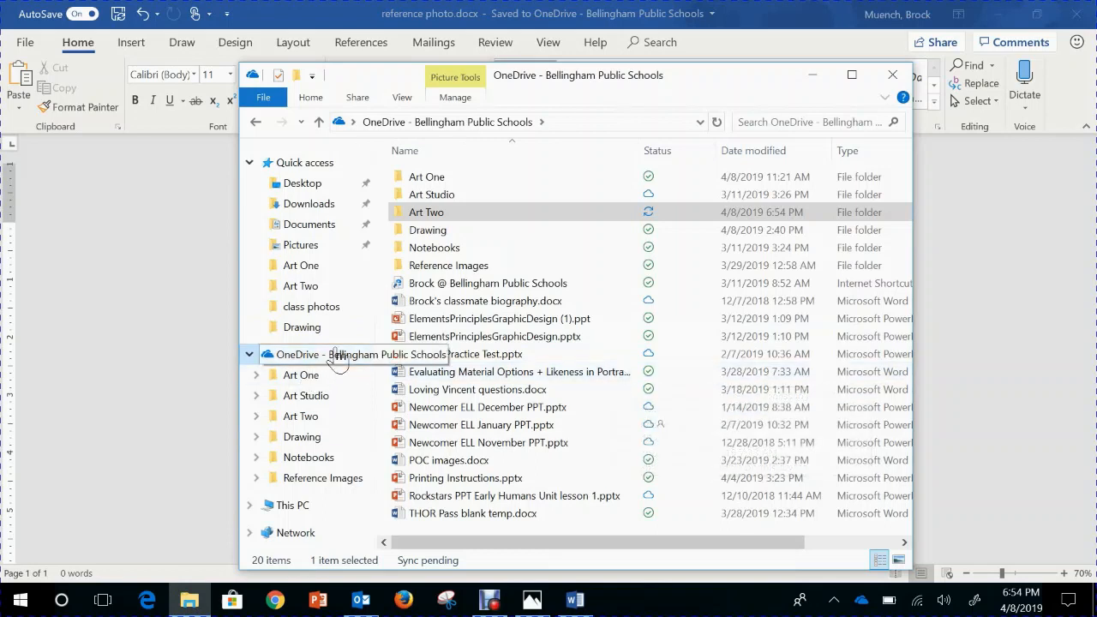
pyautogui.click(813, 75)
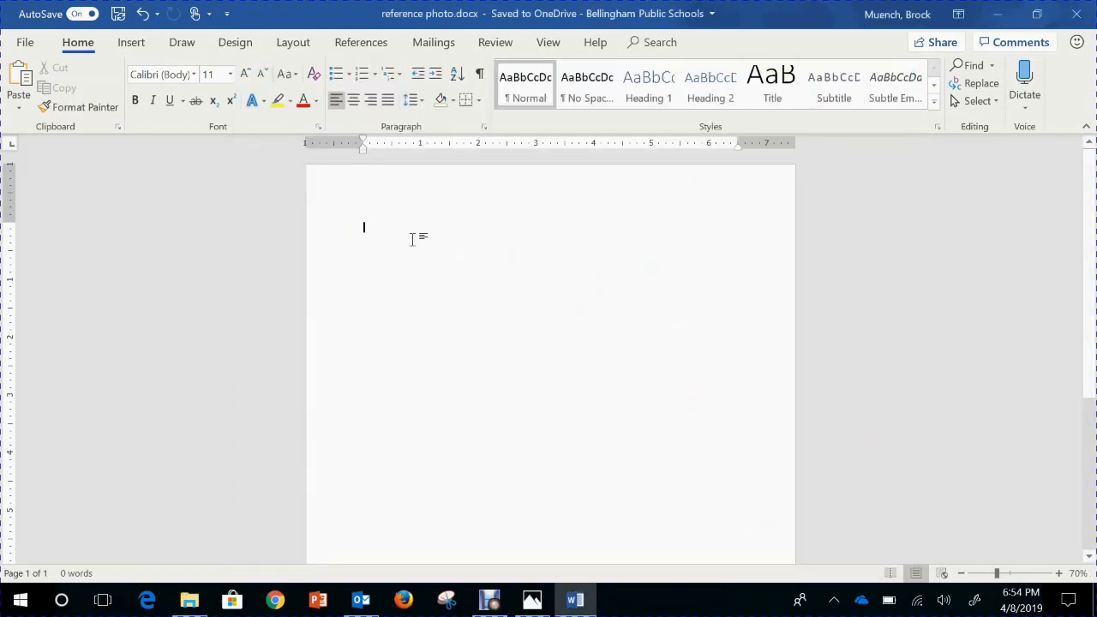
# Step: Insert the cropped kid photo from the OneDrive Art Two folder into the document and look over the picture
pyautogui.click(140, 48)
pyautogui.click(156, 66)
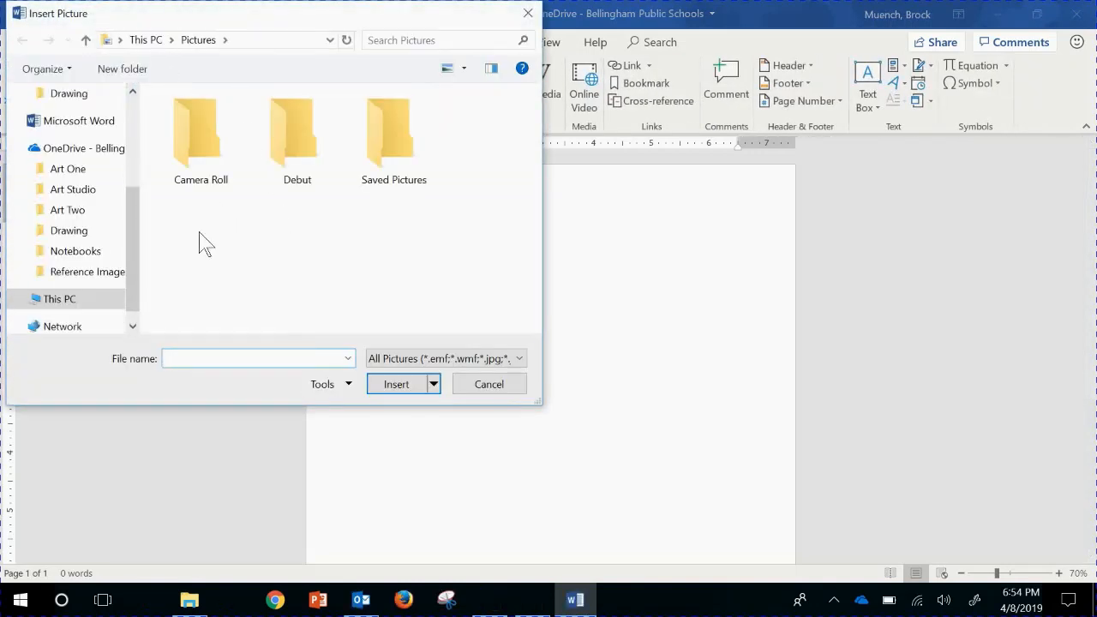
pyautogui.click(83, 212)
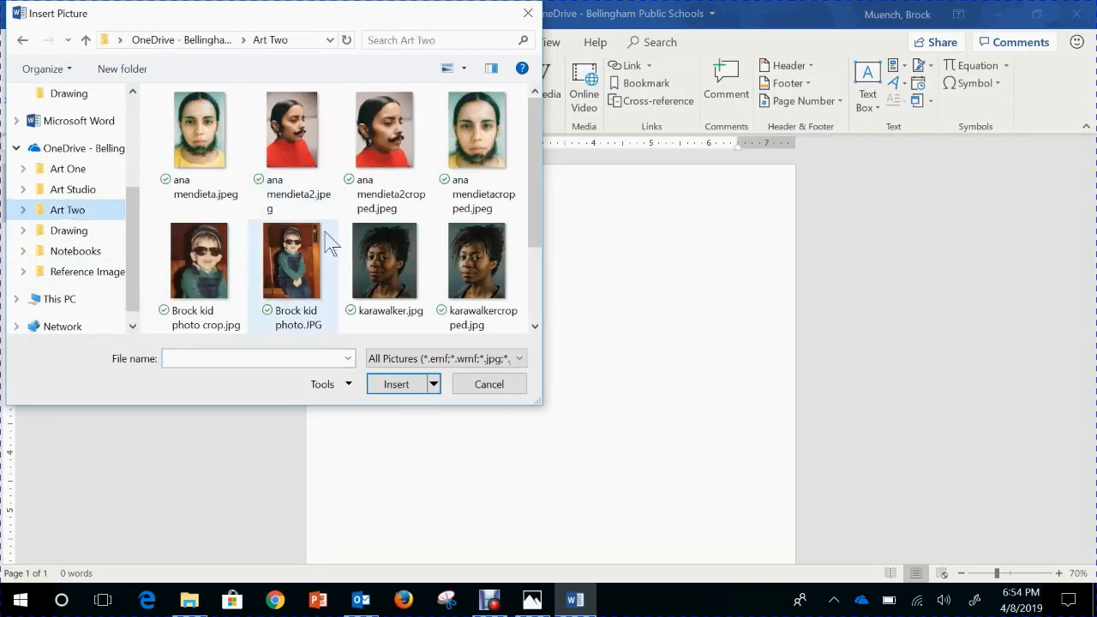
pyautogui.click(207, 270)
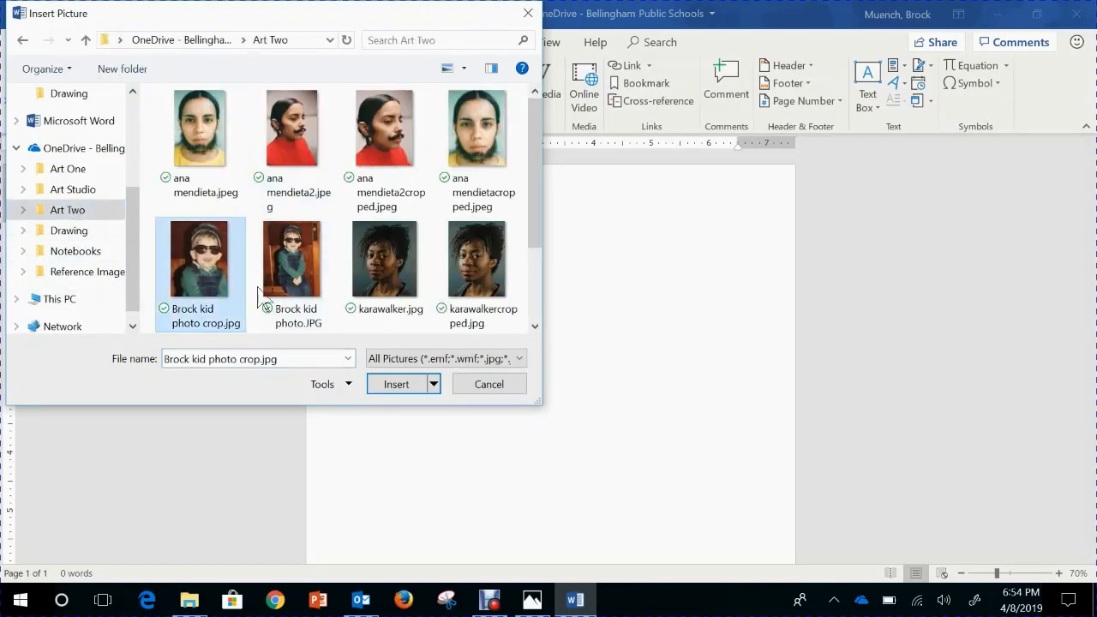
pyautogui.click(408, 386)
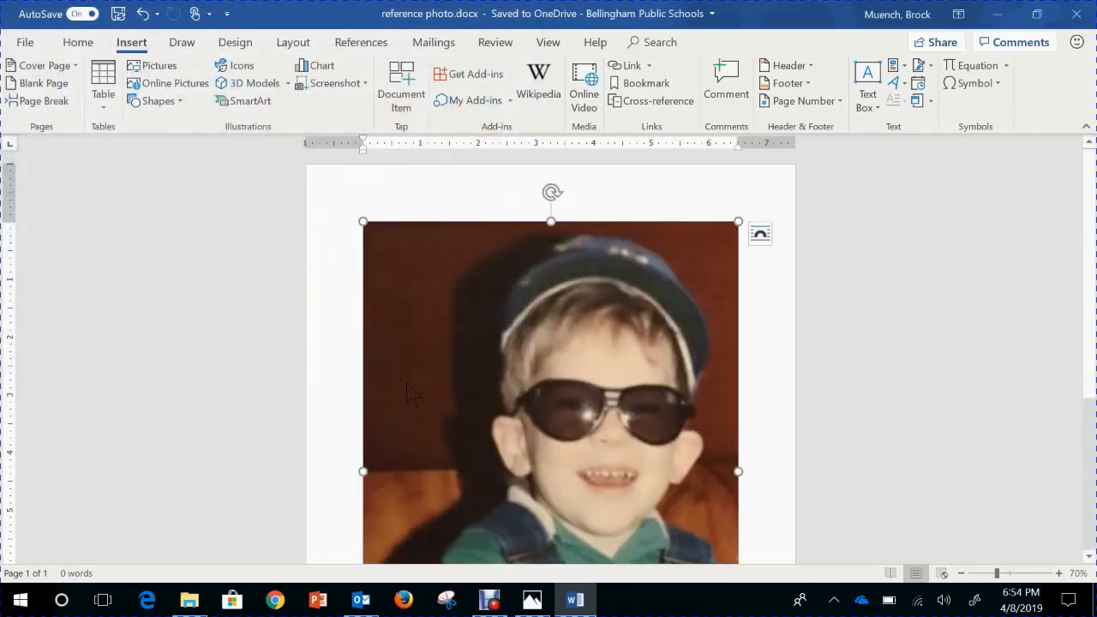
pyautogui.scroll(-5, 408, 394)
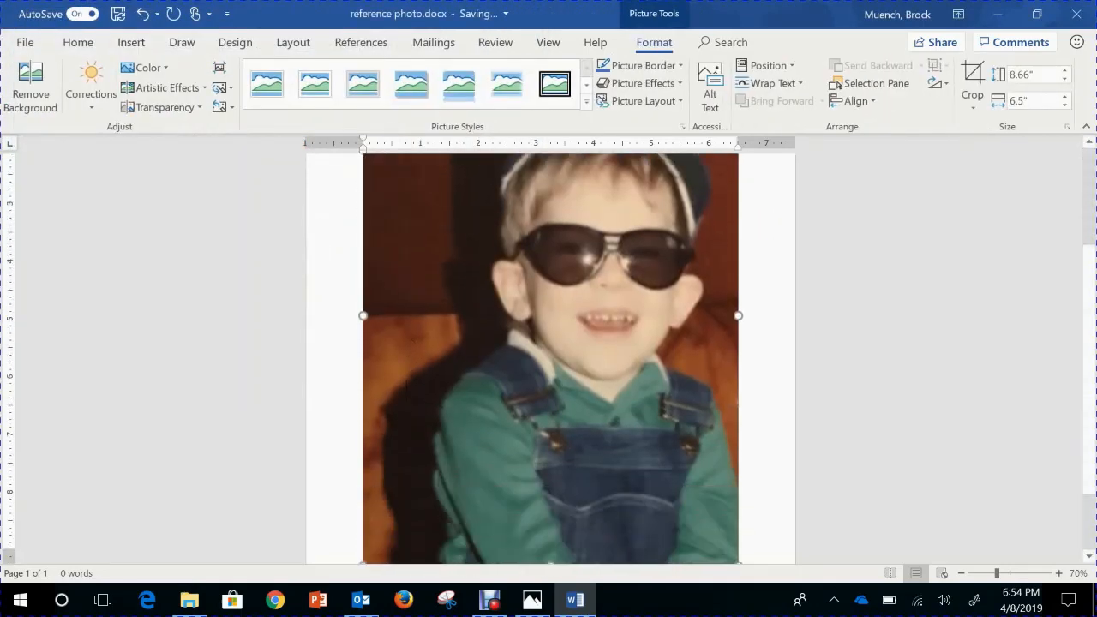
pyautogui.scroll(6, 411, 394)
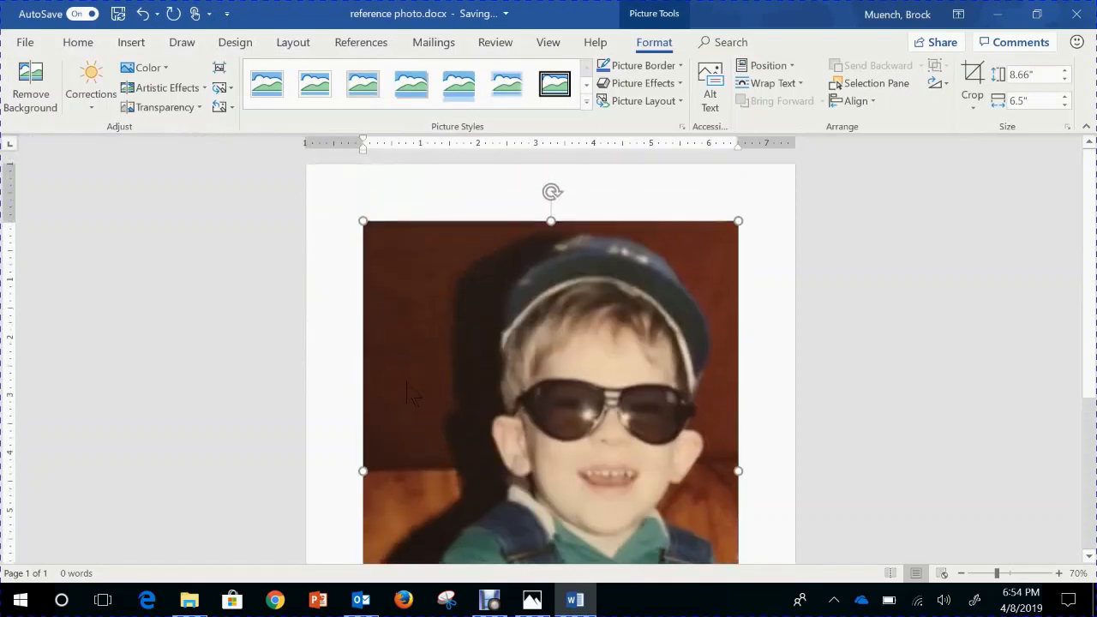
# Step: Try rotating the inserted photo a quarter turn counterclockwise on the page
pyautogui.rightClick(613, 339)
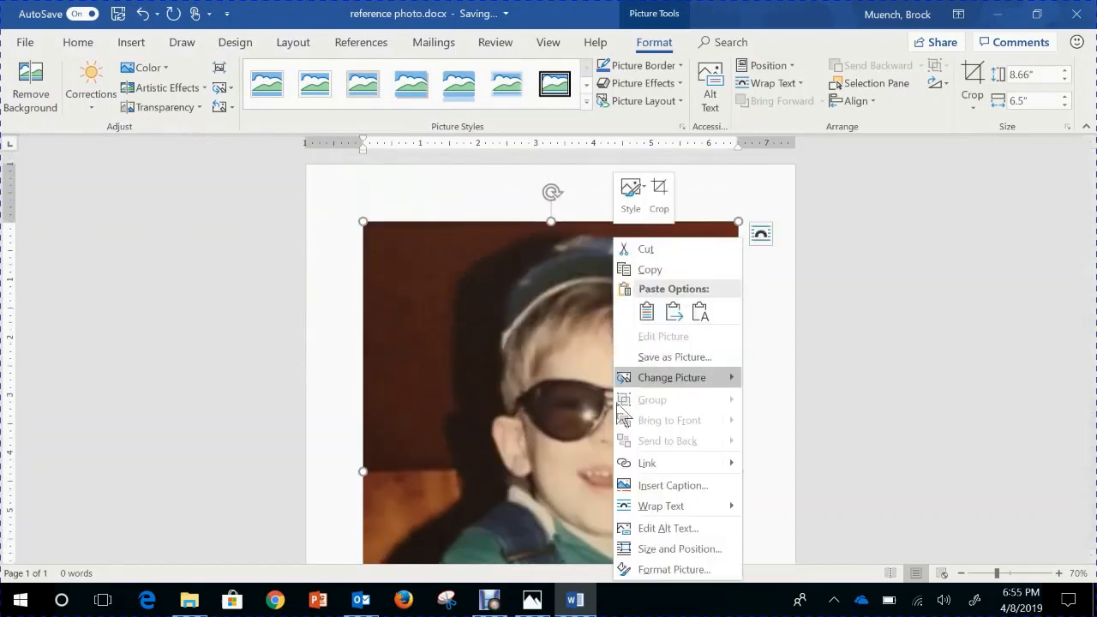
pyautogui.click(463, 214)
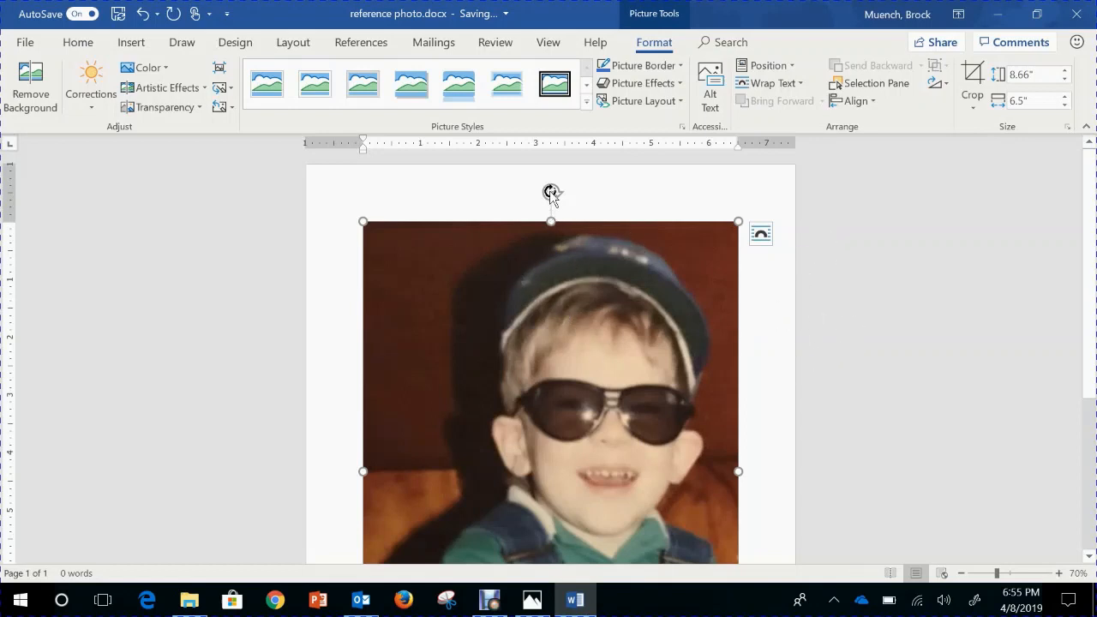
pyautogui.moveTo(550, 197); pyautogui.dragTo(231, 467)
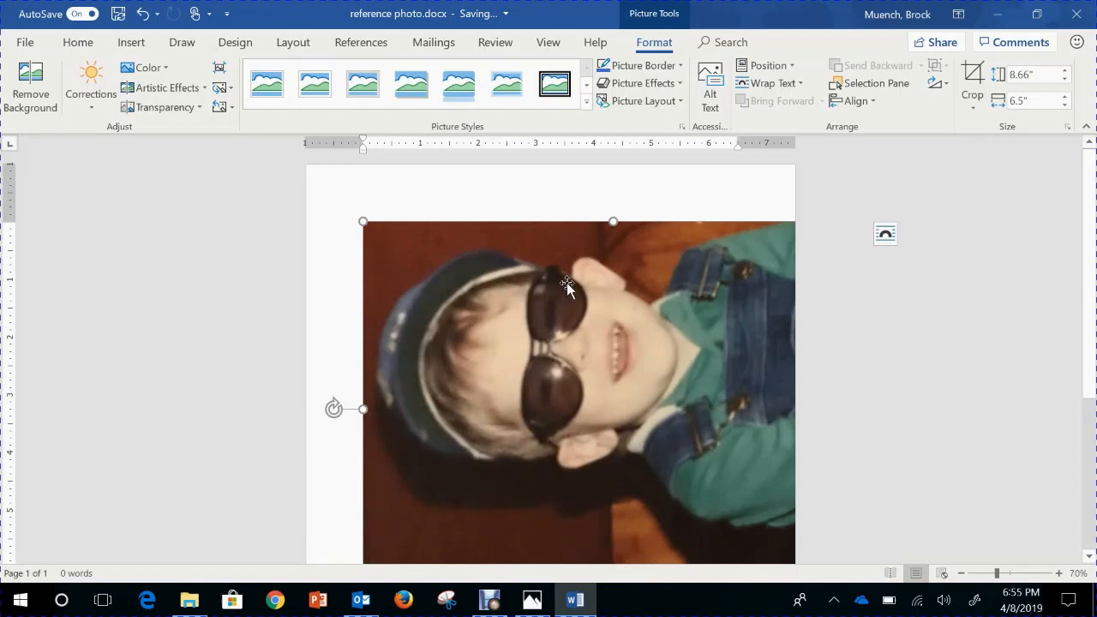
pyautogui.scroll(-1, 721, 360)
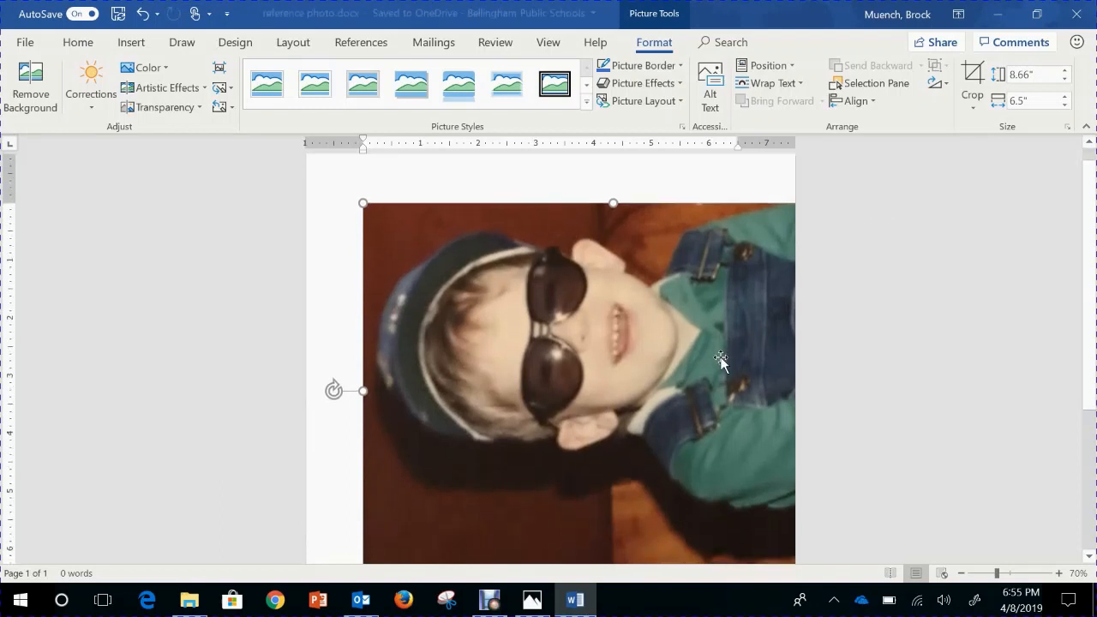
pyautogui.scroll(-2, 720, 360)
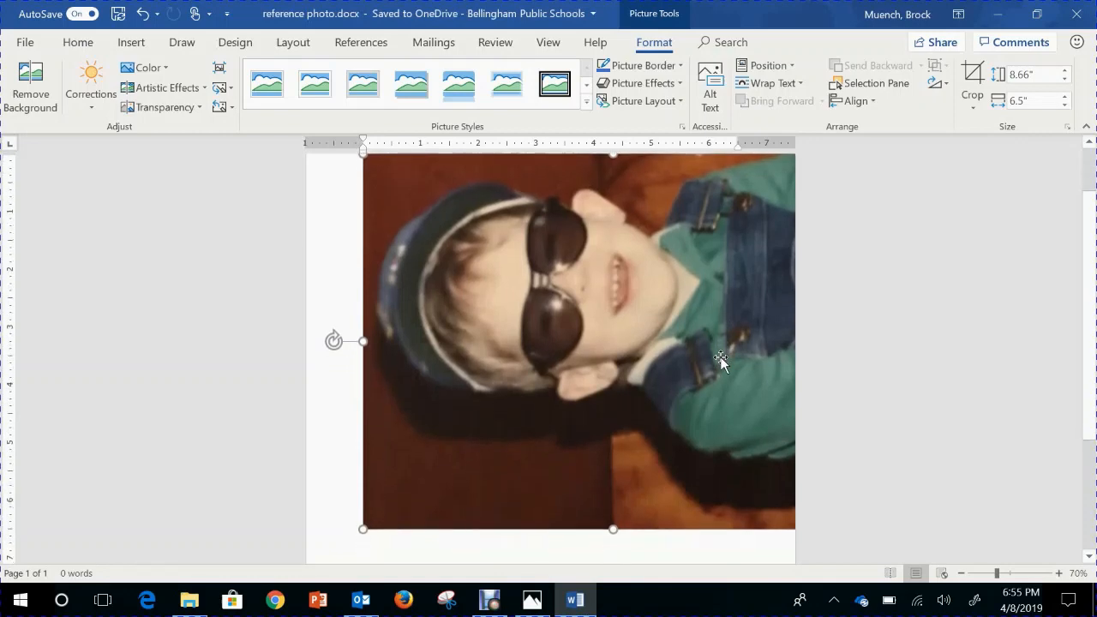
pyautogui.scroll(2, 720, 360)
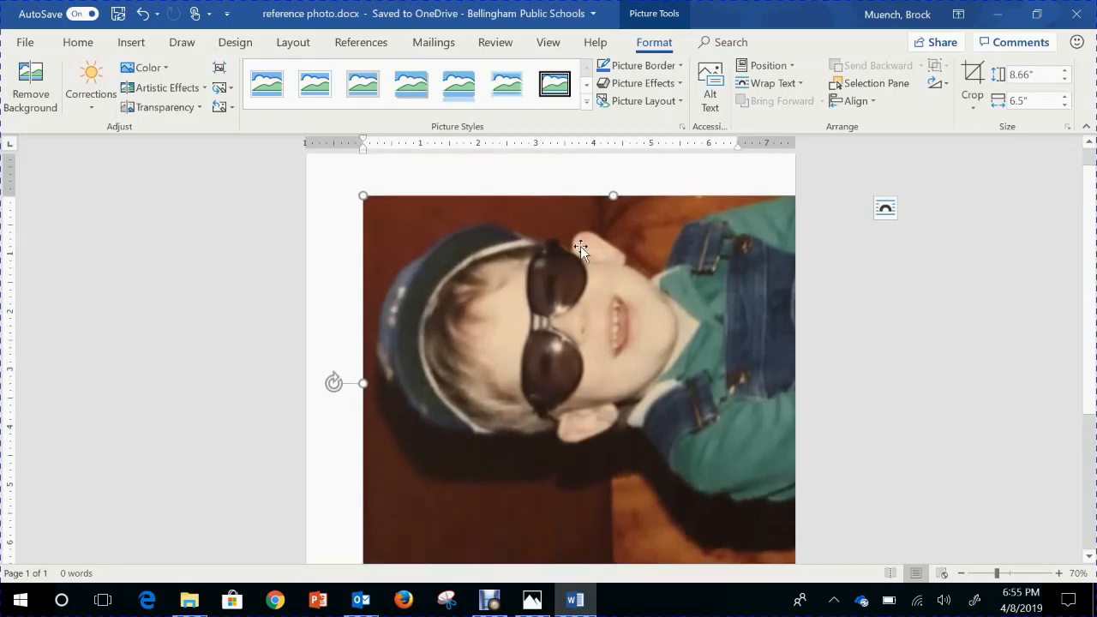
# Step: Set the photo's text wrapping to Behind Text, move it freely on the page and choose Fix position on page
pyautogui.click(886, 212)
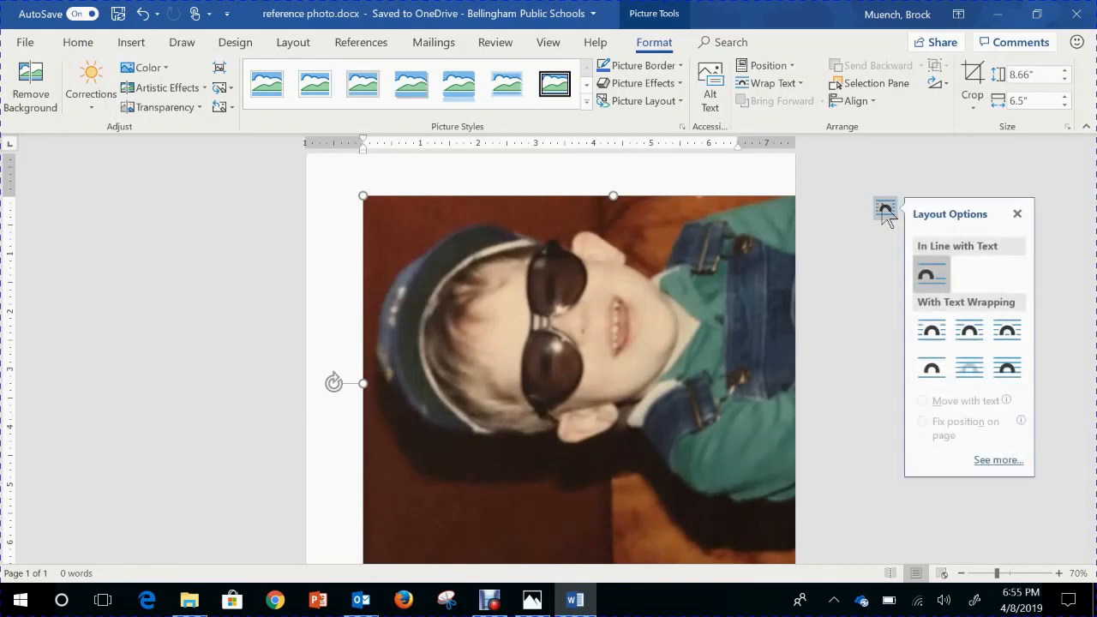
pyautogui.click(968, 375)
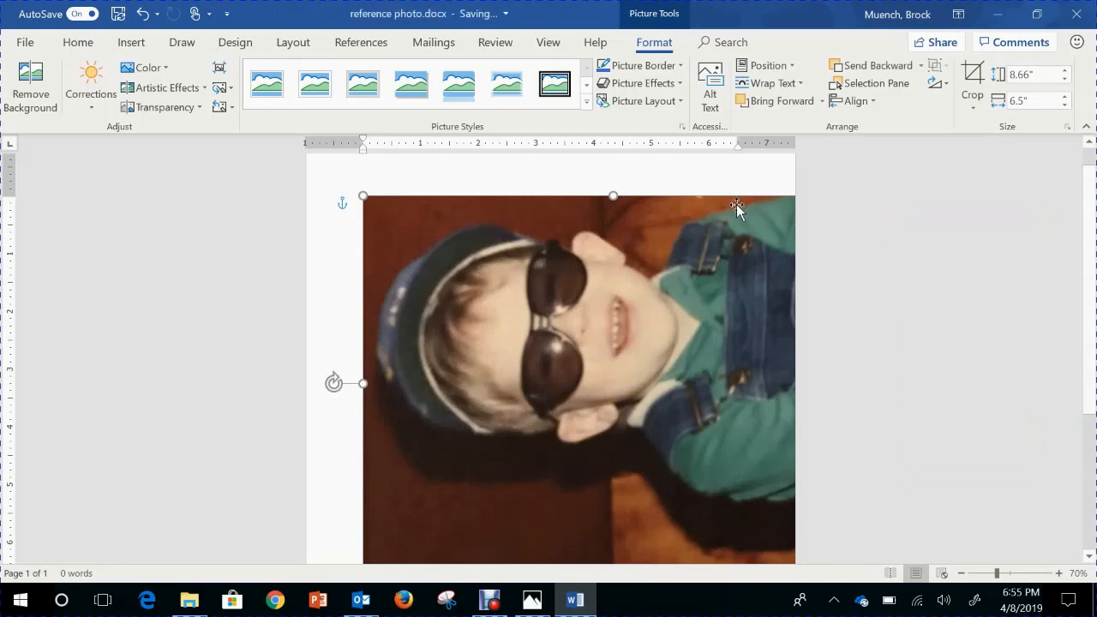
pyautogui.moveTo(737, 205); pyautogui.dragTo(679, 252)
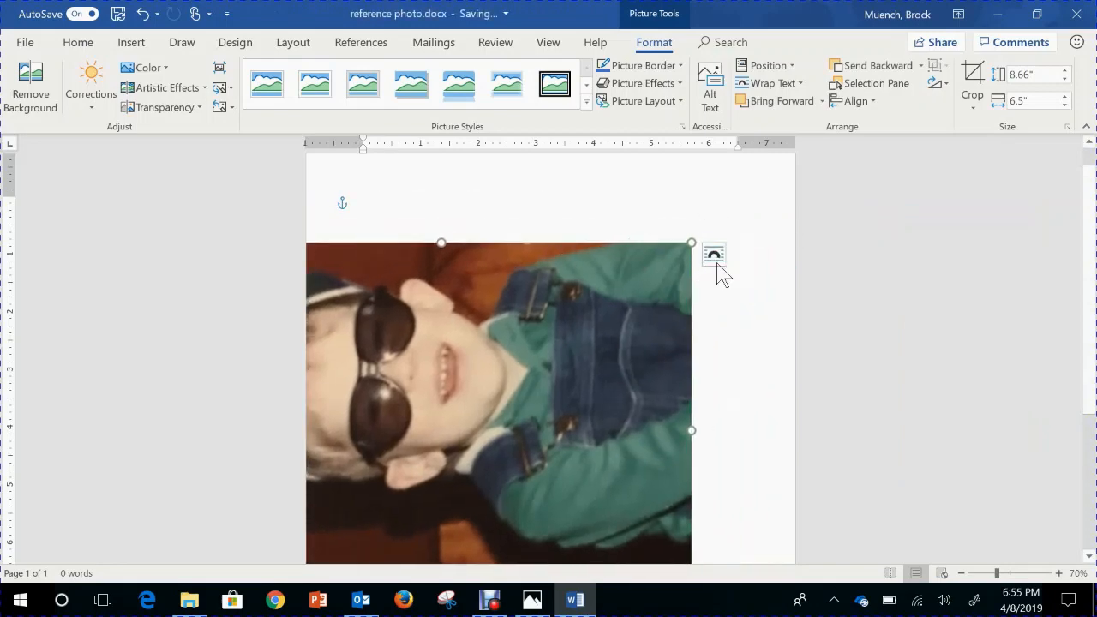
pyautogui.click(717, 263)
pyautogui.click(794, 478)
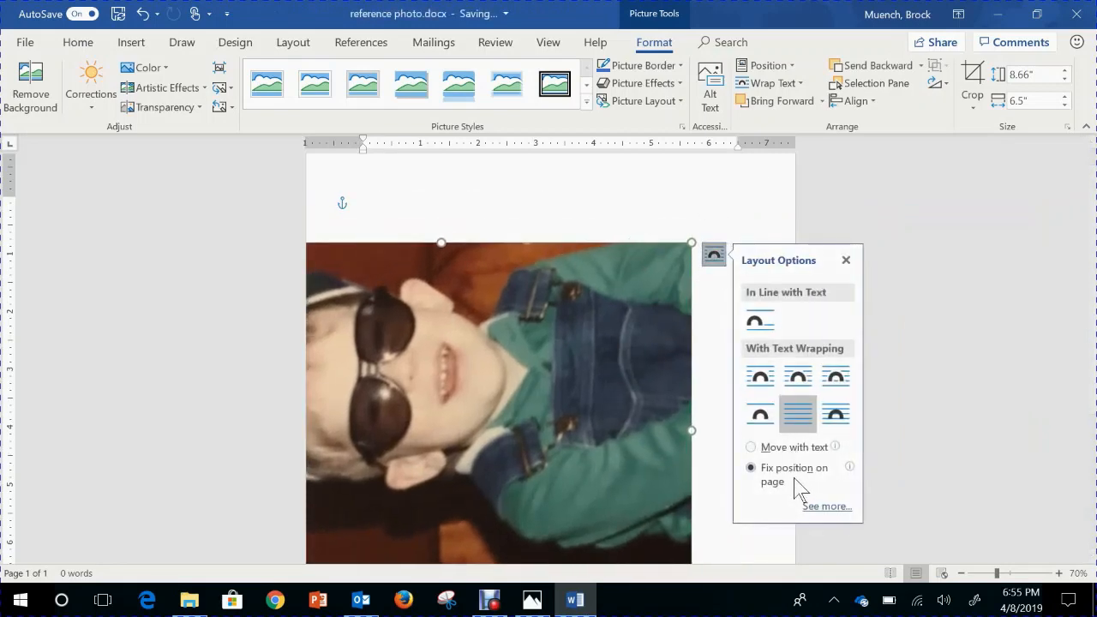
pyautogui.click(698, 203)
# Step: Return the photo to upright and align it with the page's top and left margins
pyautogui.moveTo(413, 321); pyautogui.dragTo(576, 274)
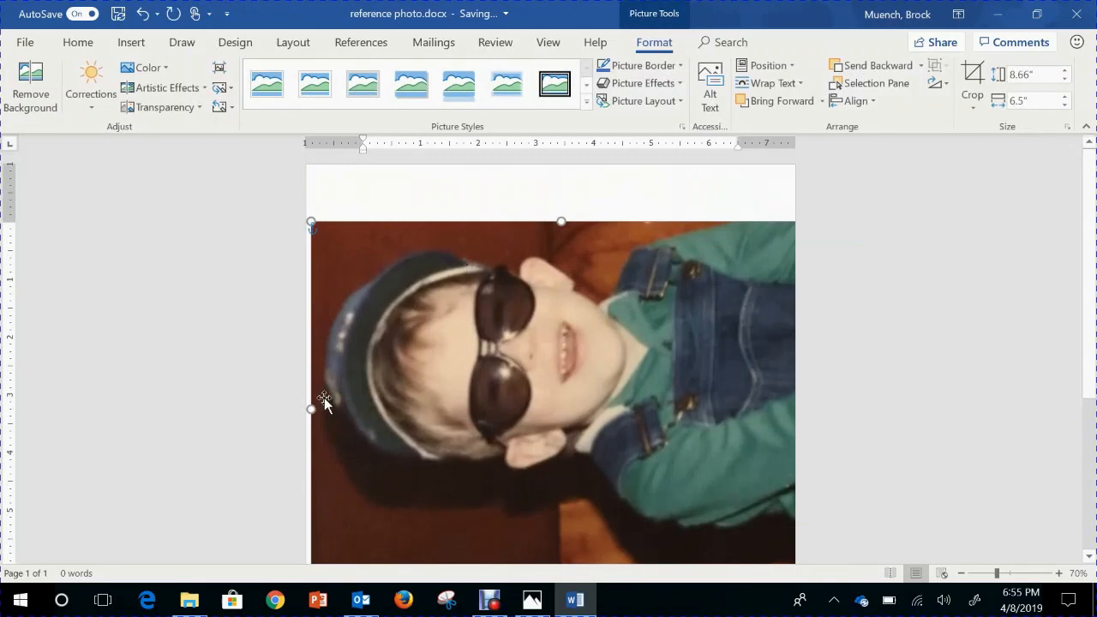
pyautogui.moveTo(324, 398); pyautogui.dragTo(496, 314)
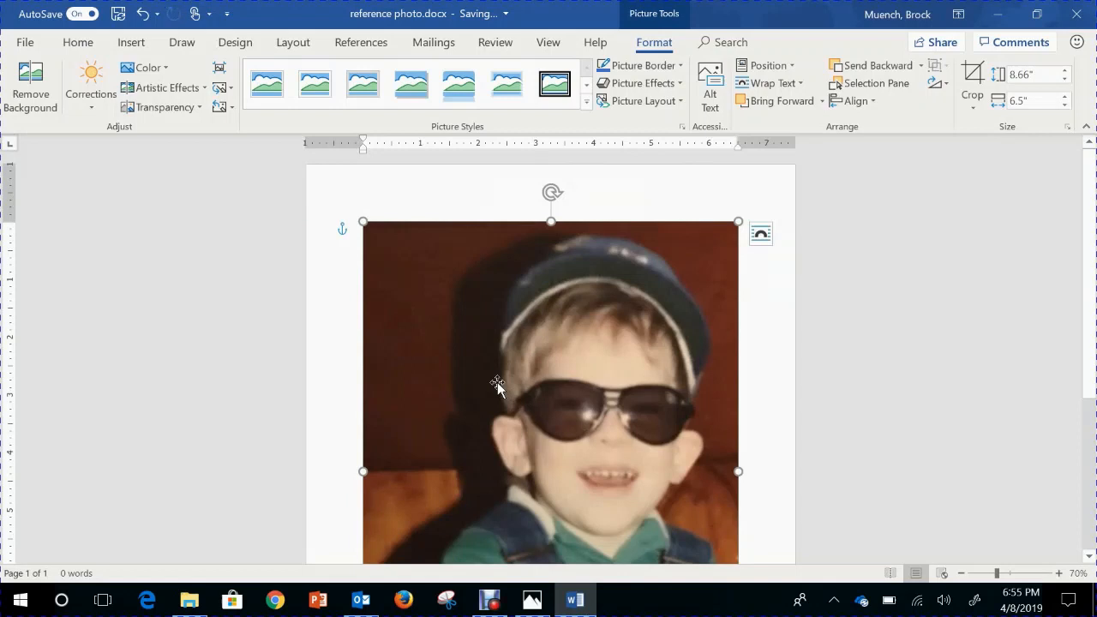
# Step: Set the photo's absolute width to 6 inches with the aspect ratio locked
pyautogui.rightClick(497, 385)
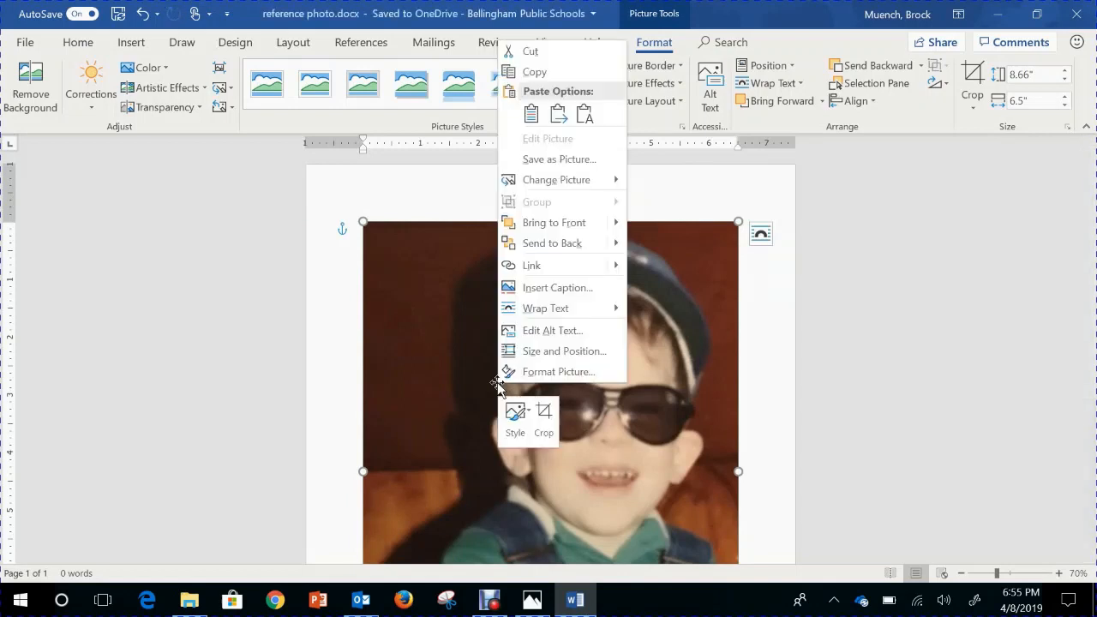
pyautogui.click(562, 351)
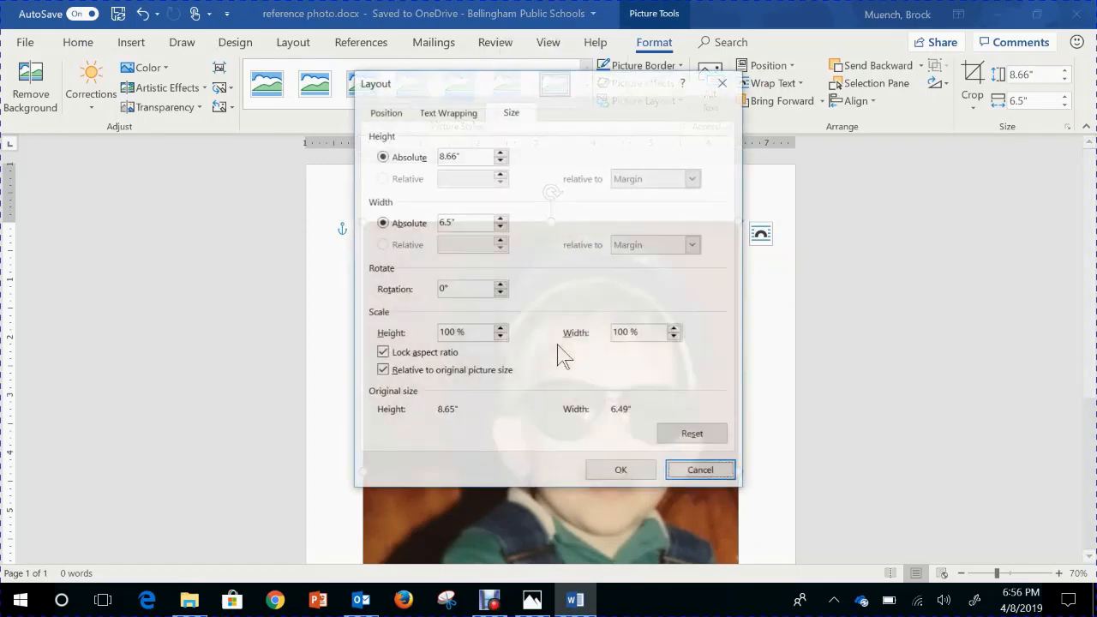
pyautogui.click(461, 224)
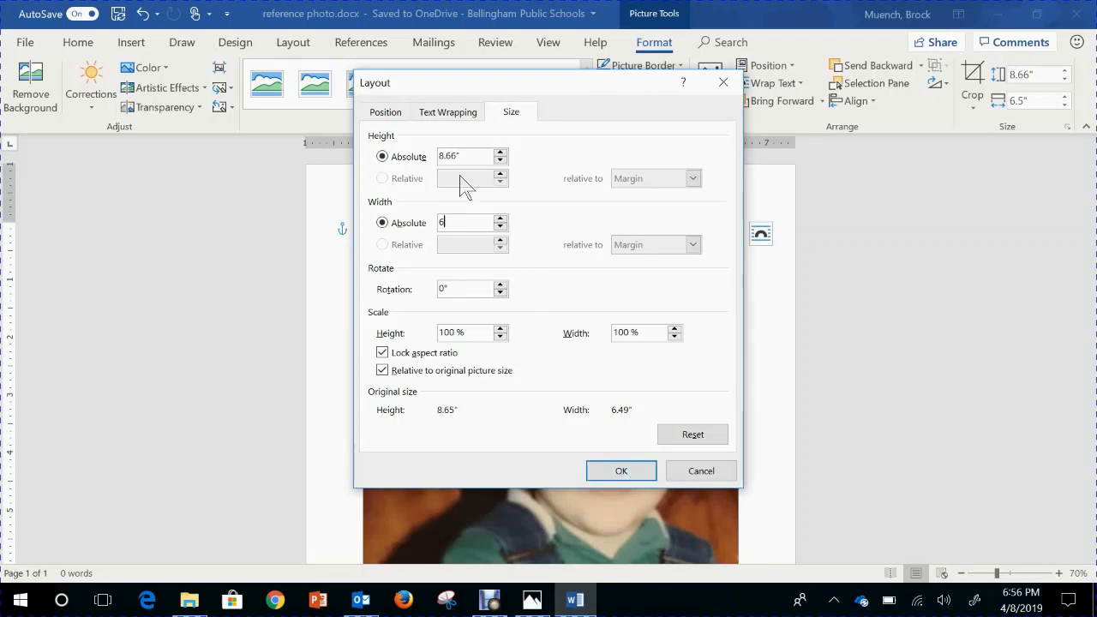
pyautogui.click(630, 476)
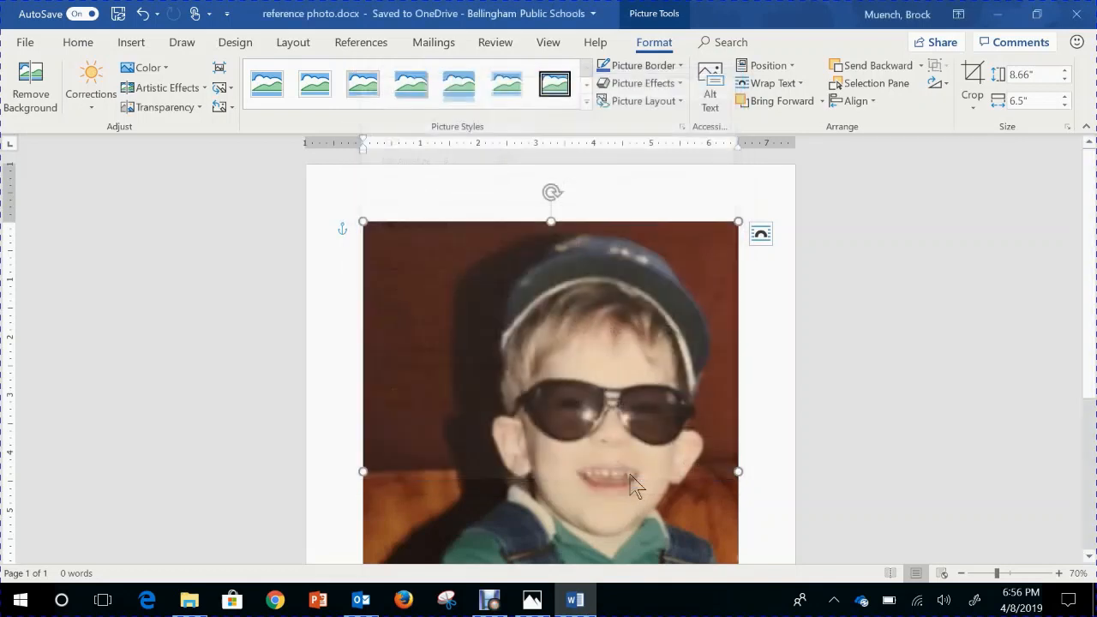
# Step: Check the photo's height and width in its size settings and look over the resized picture on the page
pyautogui.moveTo(639, 409); pyautogui.dragTo(646, 470)
pyautogui.rightClick(645, 470)
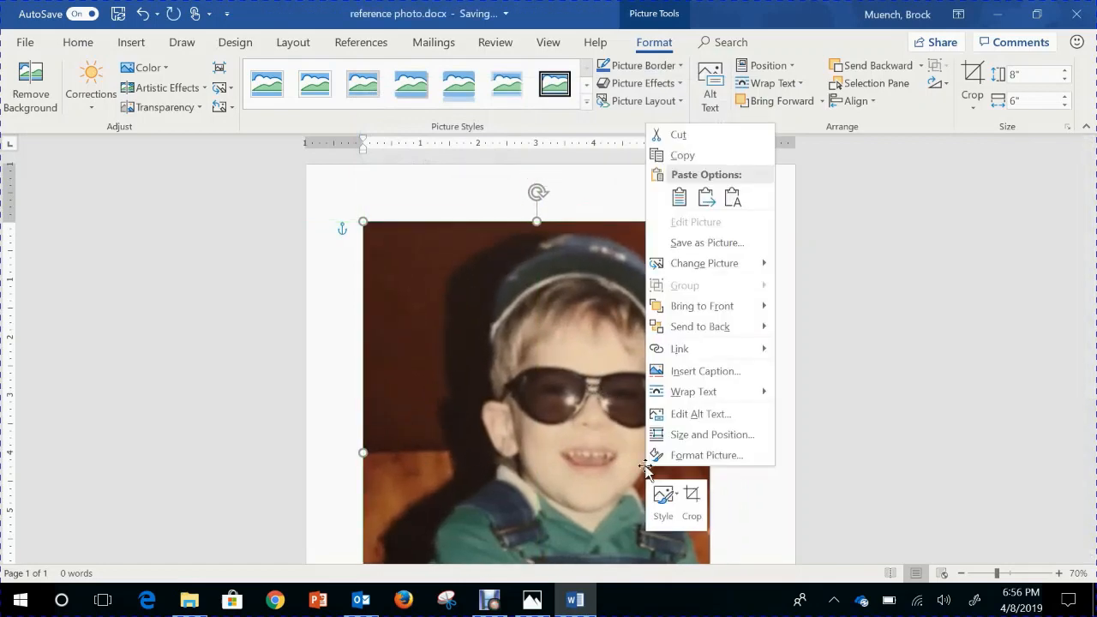
pyautogui.click(695, 434)
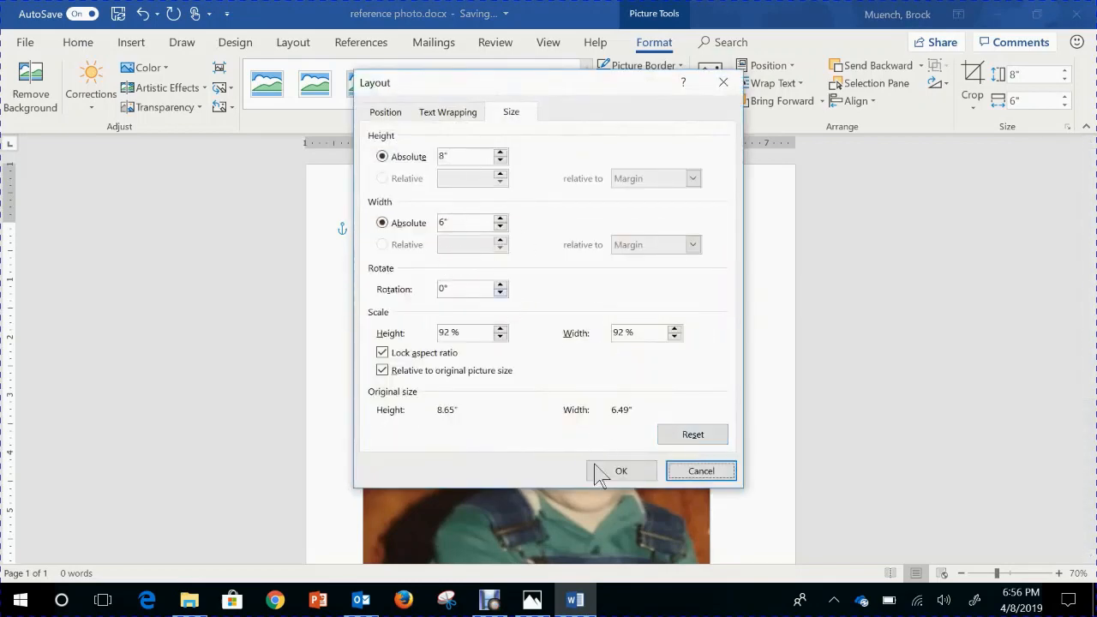
pyautogui.click(620, 471)
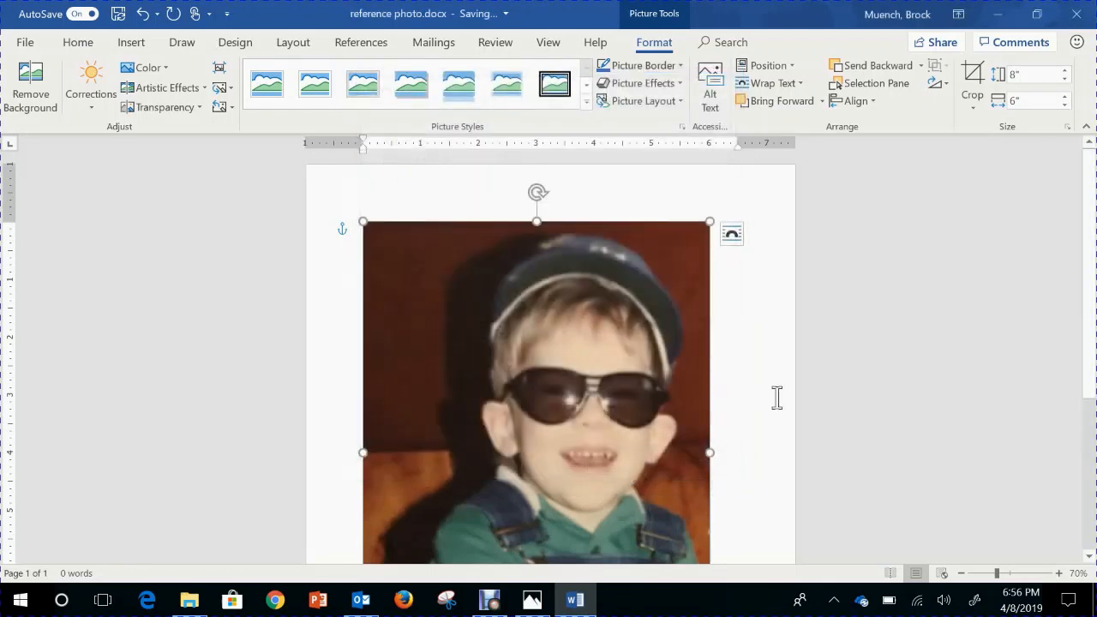
pyautogui.scroll(-3, 776, 397)
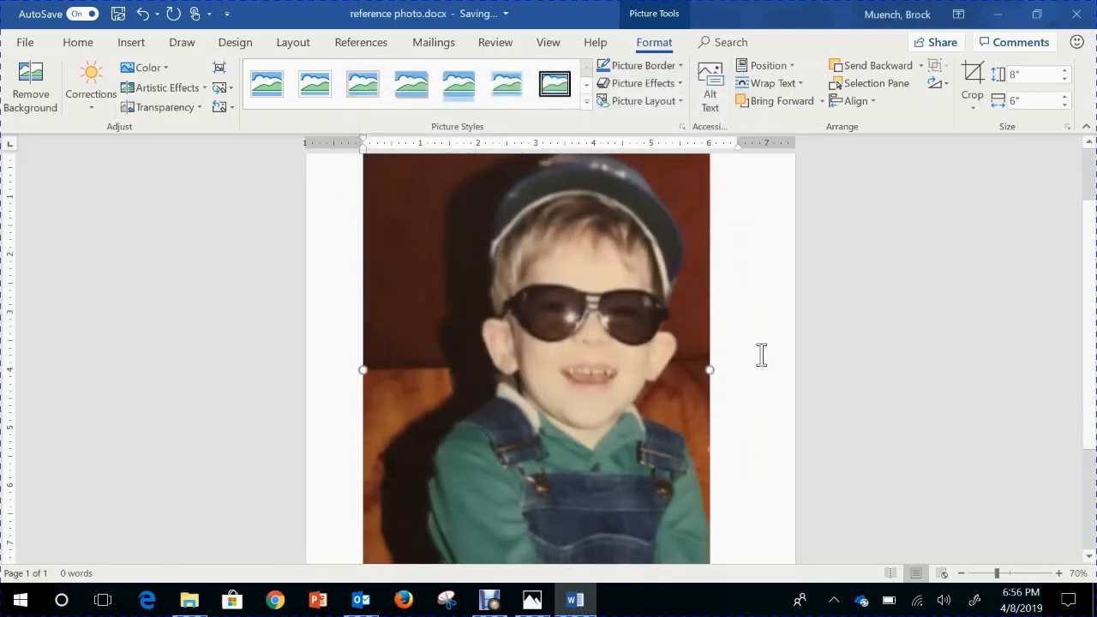
pyautogui.scroll(-3, 761, 355)
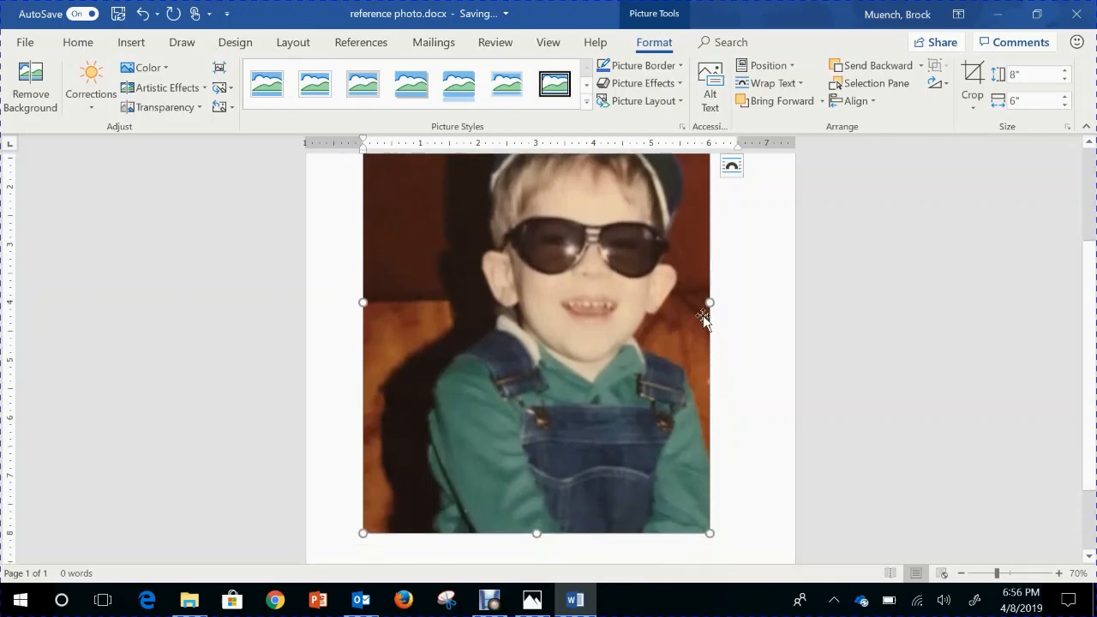
pyautogui.scroll(2, 709, 316)
# Step: Set the photo's brightness to 10% and its contrast to -7% in the picture corrections
pyautogui.rightClick(635, 291)
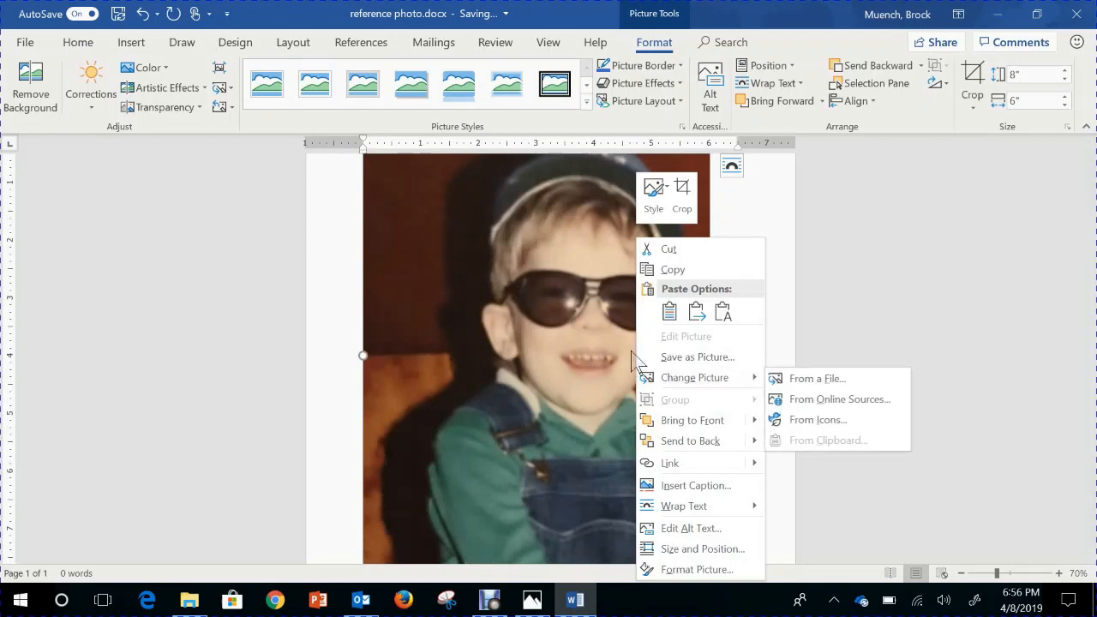
pyautogui.click(742, 204)
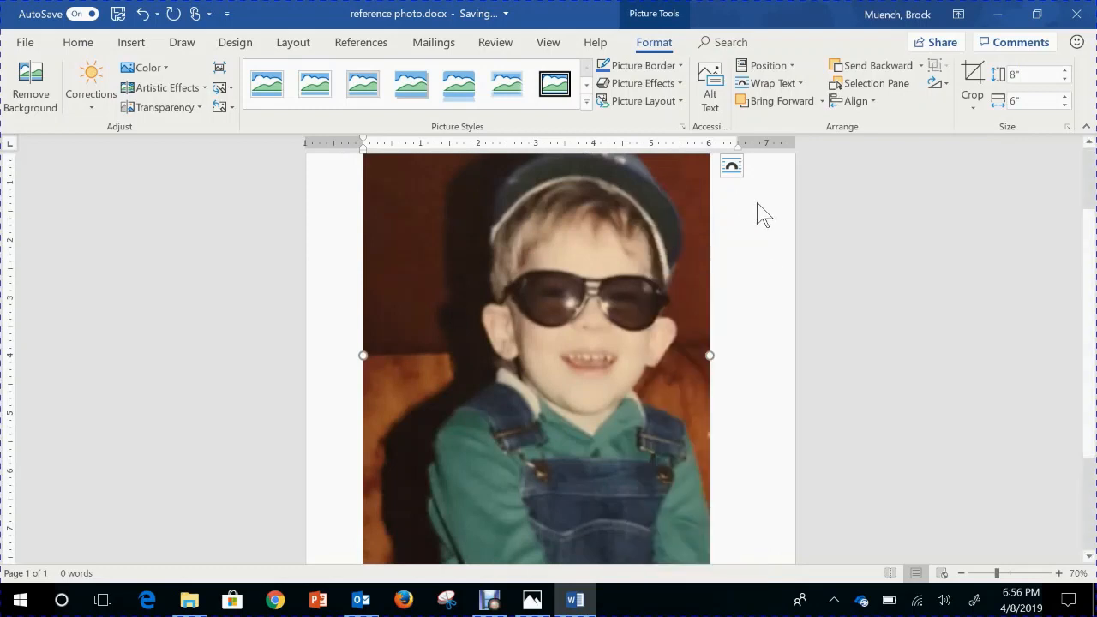
pyautogui.rightClick(595, 262)
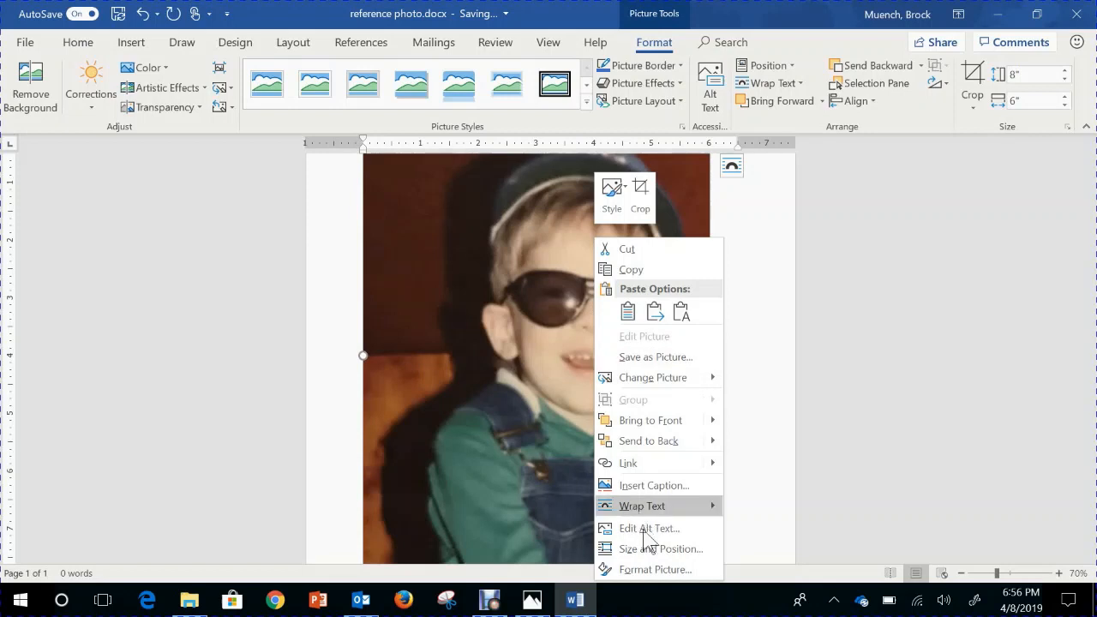
pyautogui.click(649, 570)
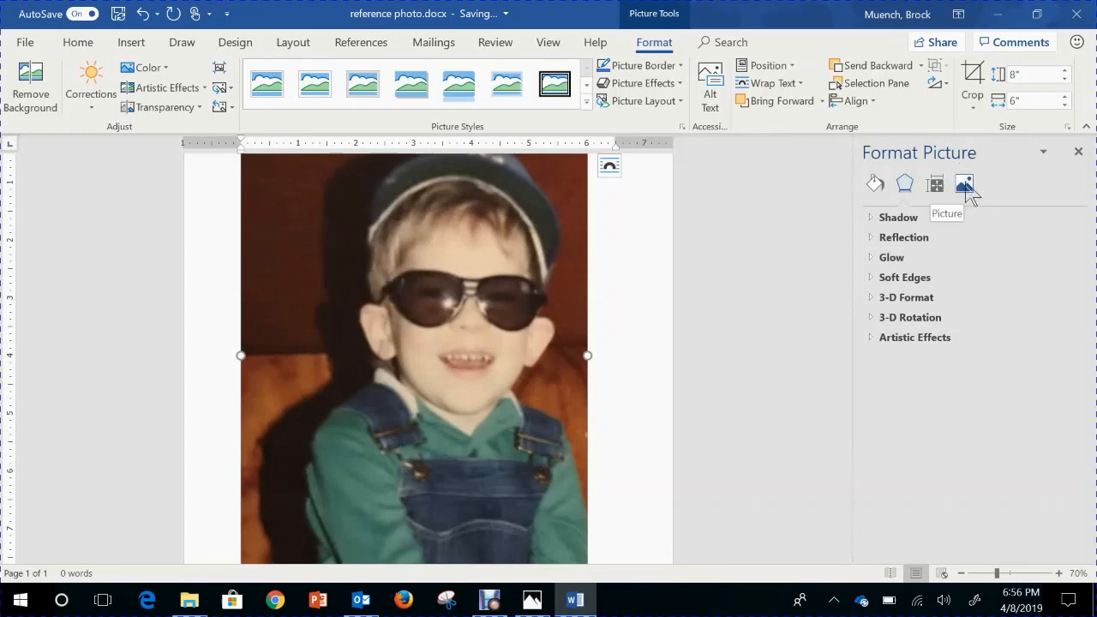
pyautogui.click(964, 185)
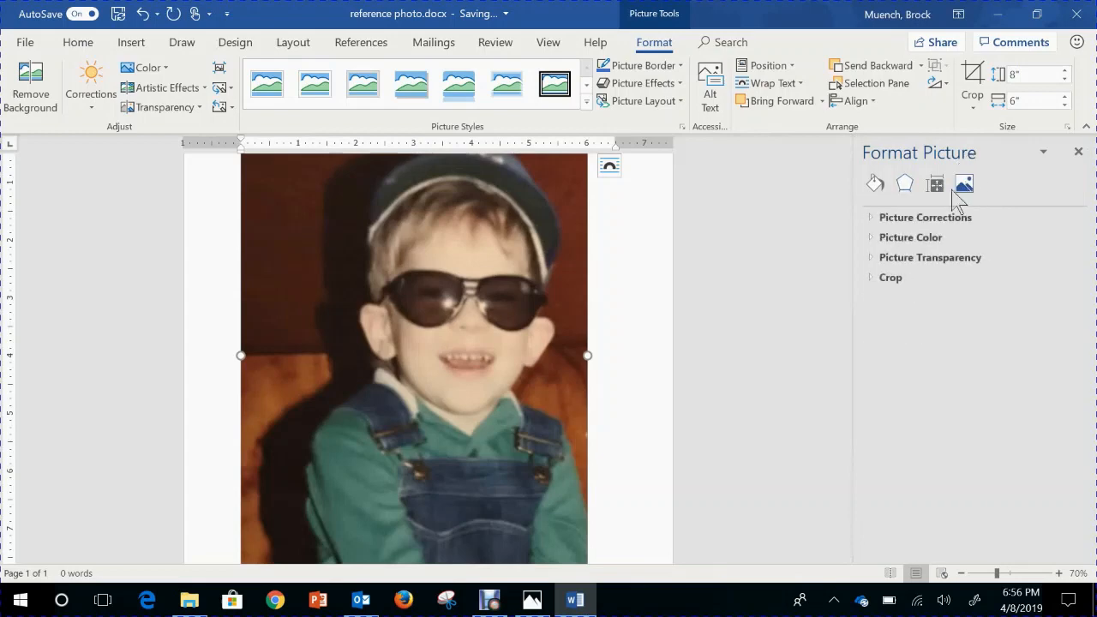
pyautogui.click(875, 221)
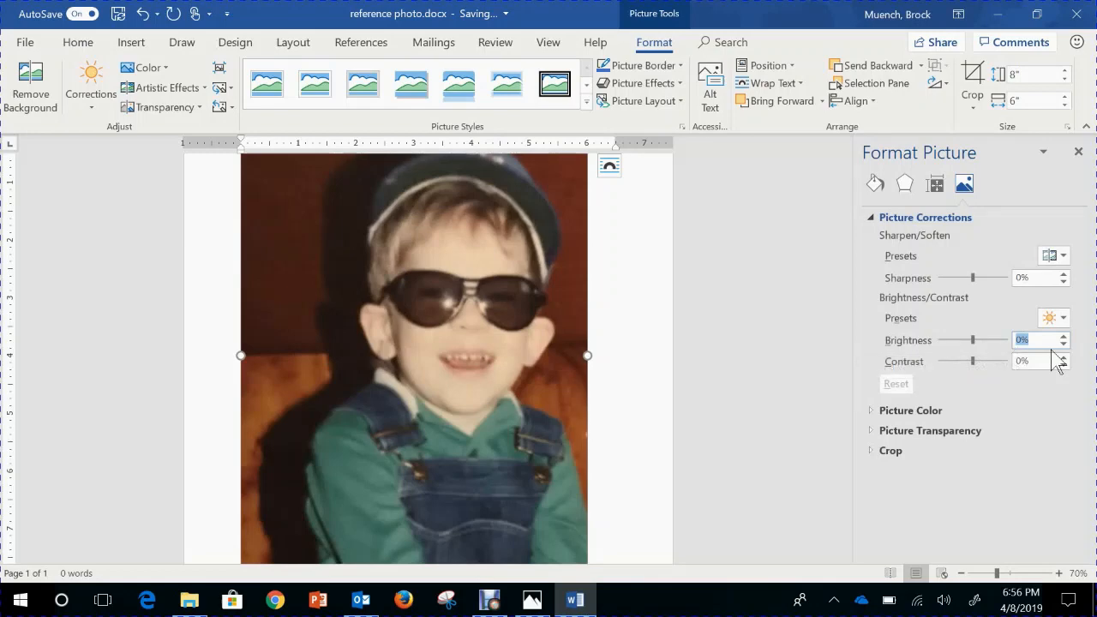
pyautogui.write('10')
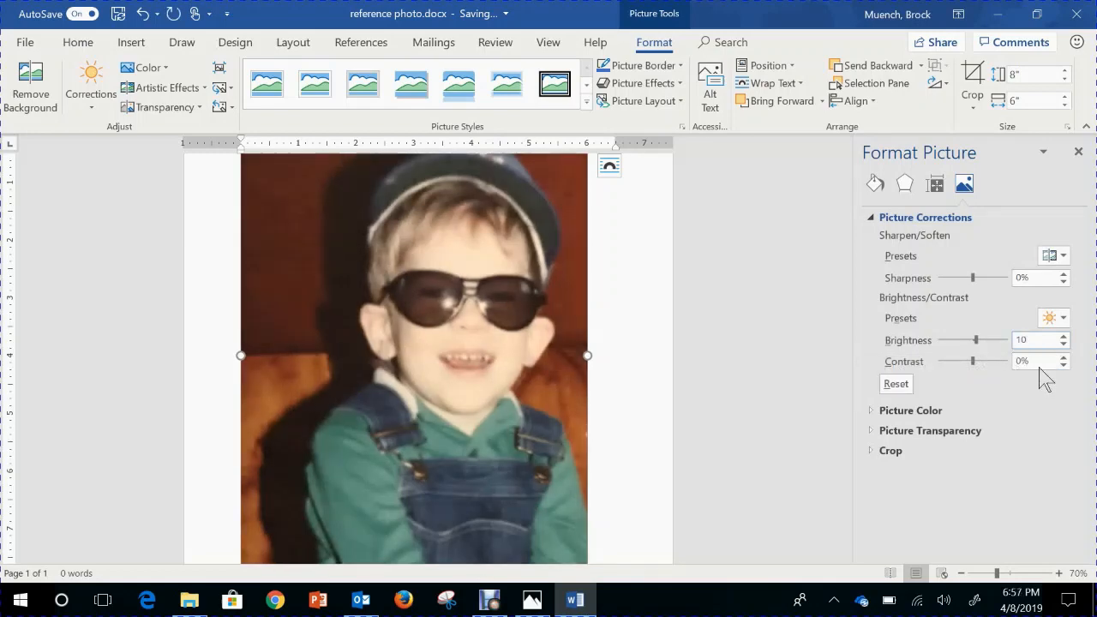
pyautogui.click(1033, 361)
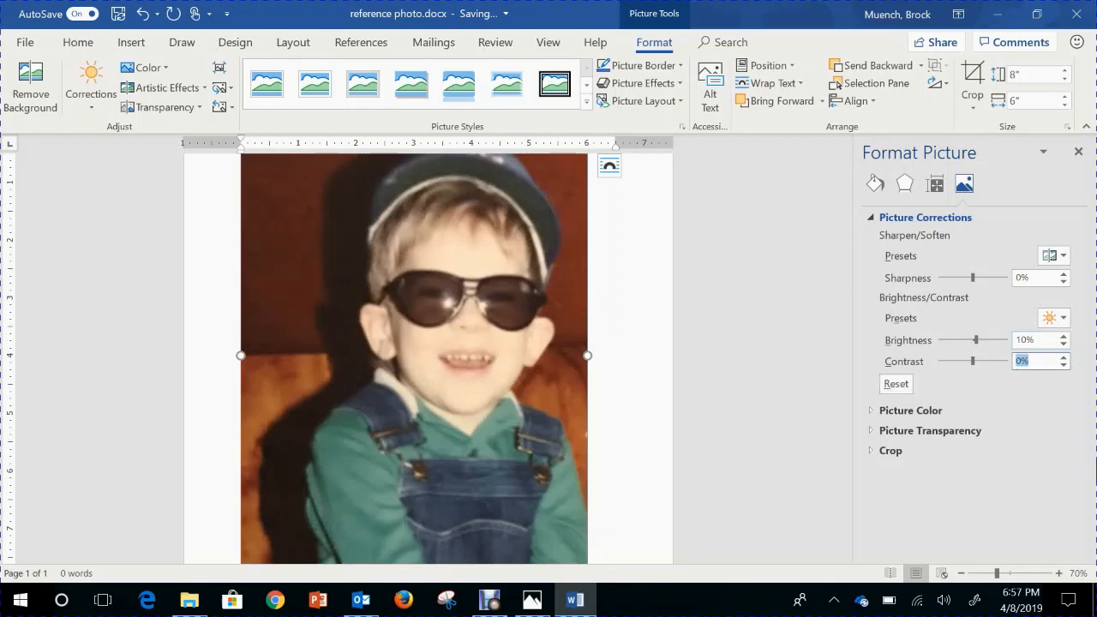
pyautogui.write('-7')
pyautogui.press('Return')
# Step: Close the picture formatting settings and save the document with the corrected photo
pyautogui.scroll(1, 608, 334)
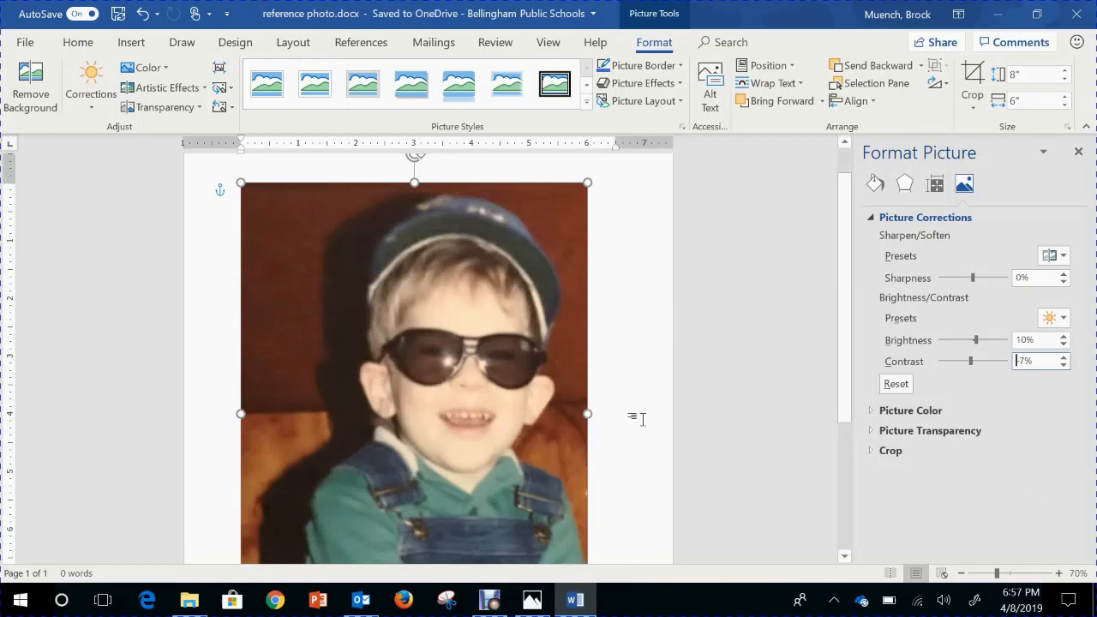
pyautogui.scroll(-1, 654, 414)
pyautogui.scroll(-2, 654, 413)
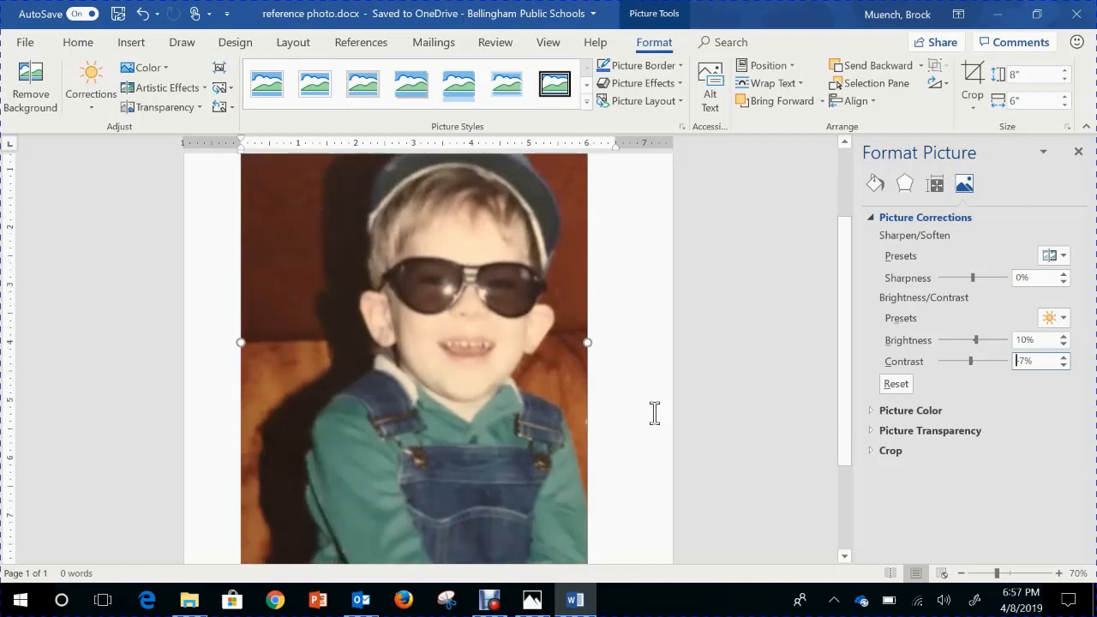
pyautogui.scroll(2, 654, 413)
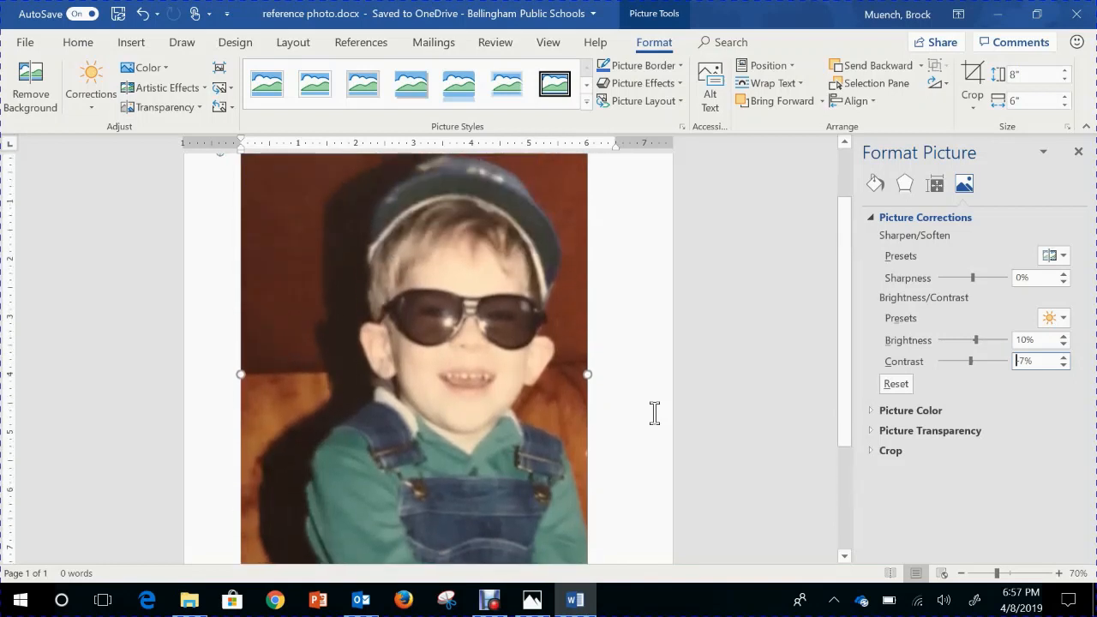
pyautogui.scroll(1, 654, 413)
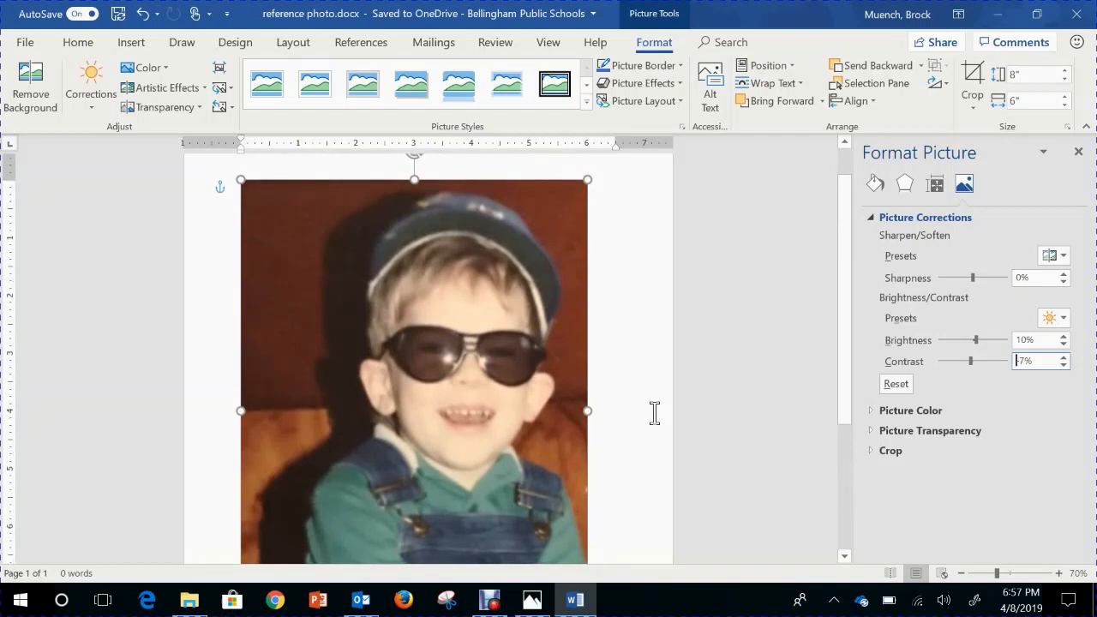
pyautogui.scroll(-2, 654, 413)
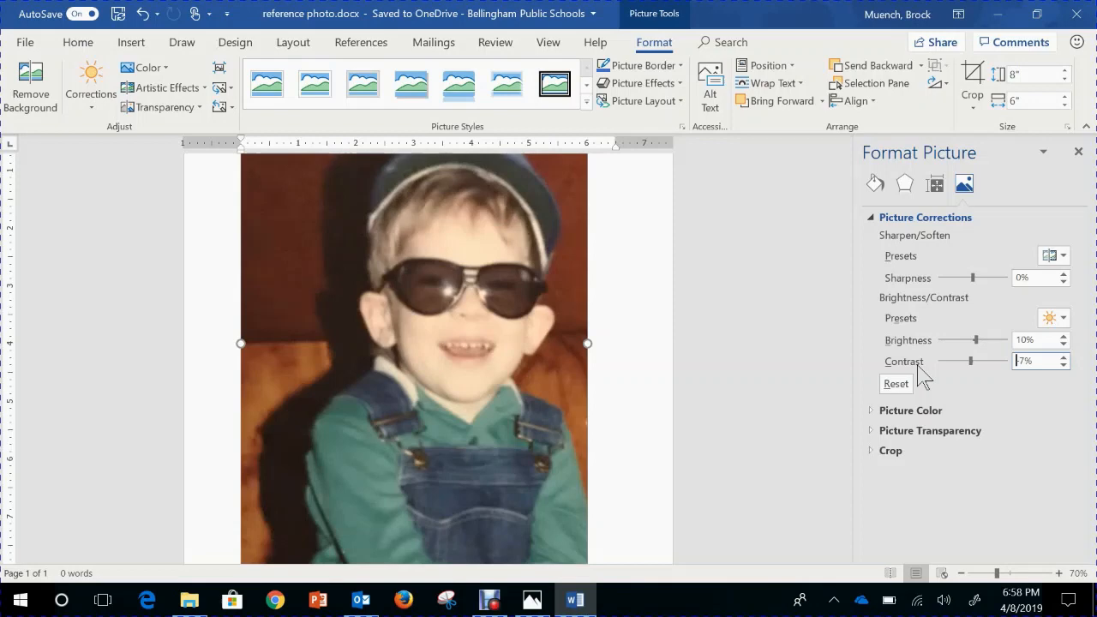
pyautogui.click(1078, 152)
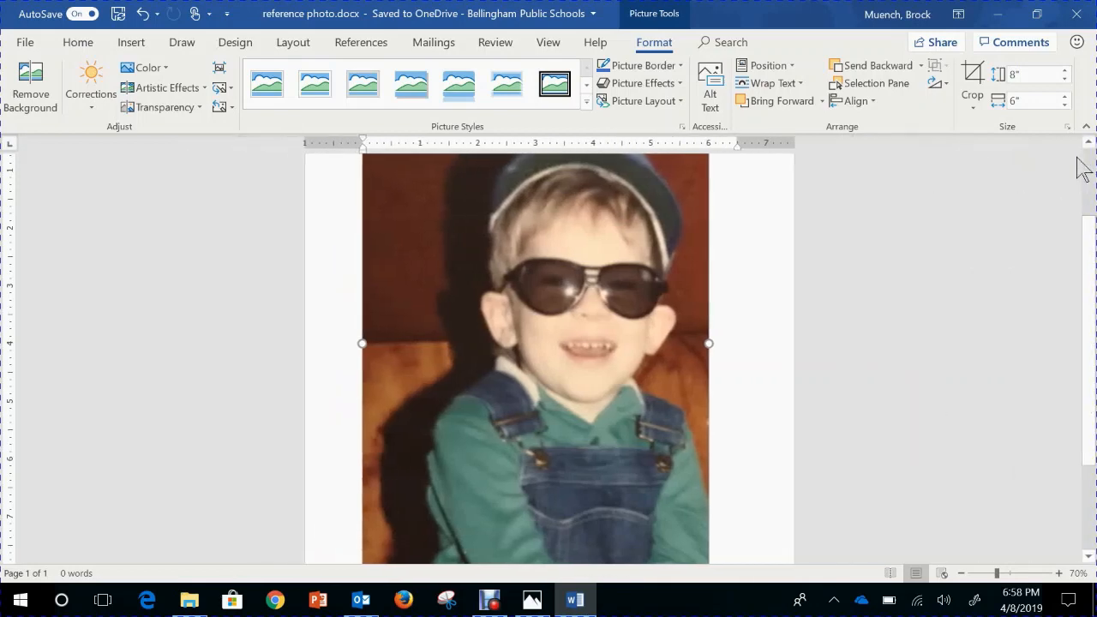
pyautogui.click(123, 24)
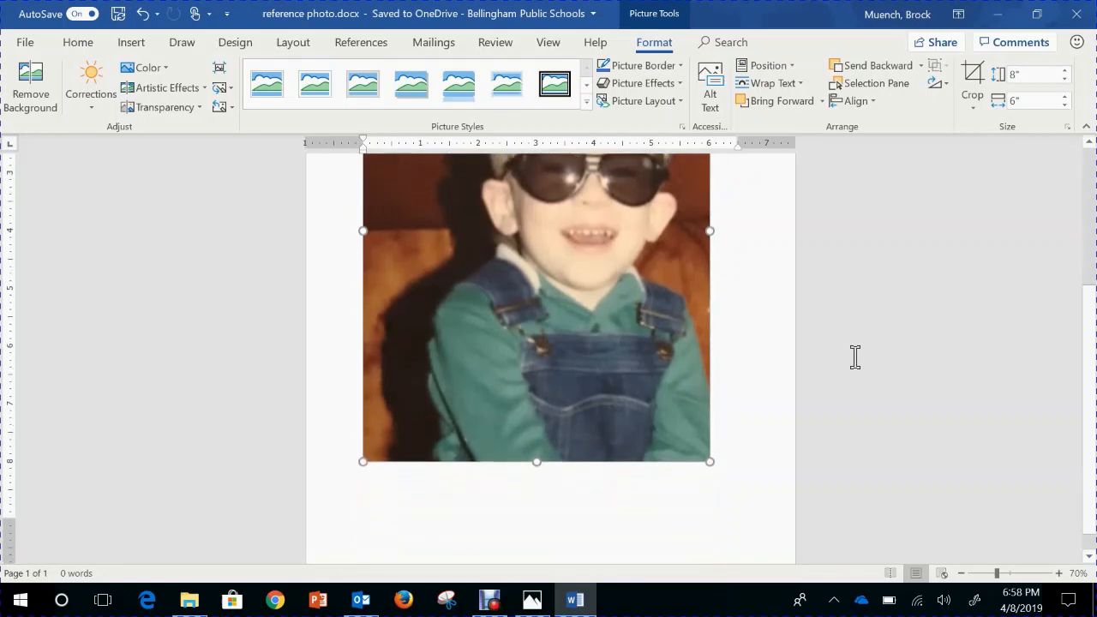
pyautogui.scroll(3, 855, 358)
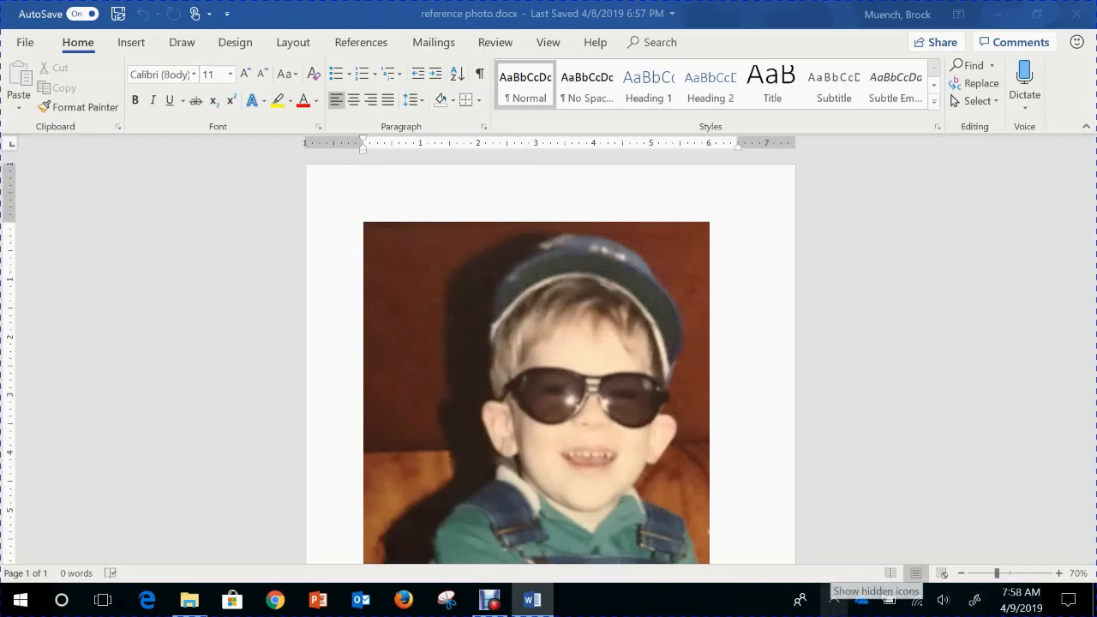
# Step: Switch to the PrinterLogic site and open the First Floor printer map of Squalicum under _High Schools
pyautogui.click(834, 600)
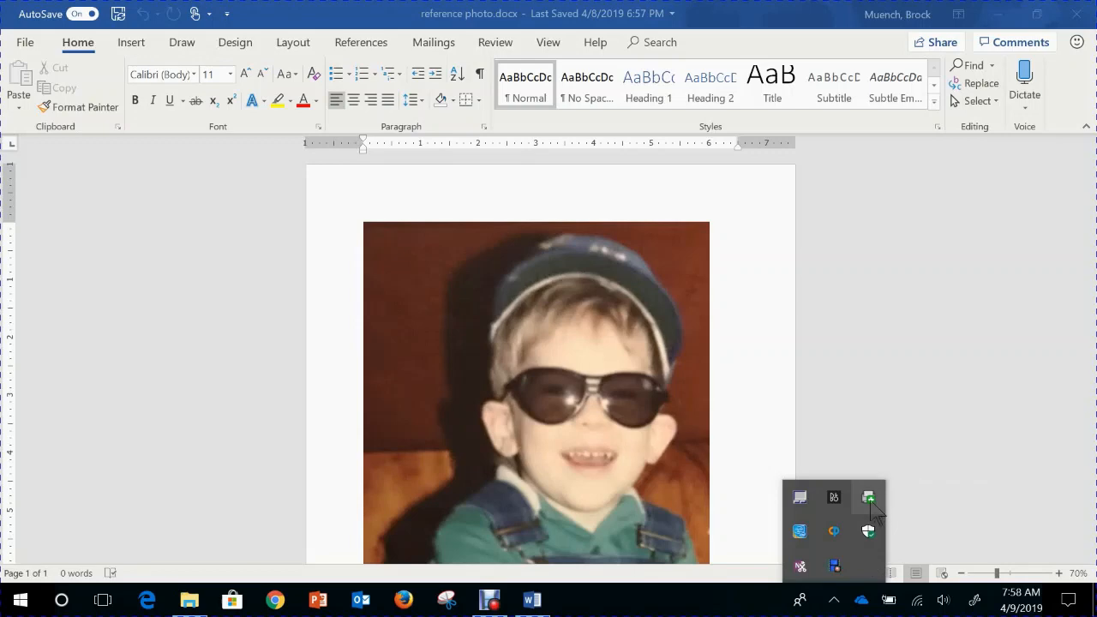
pyautogui.click(869, 499)
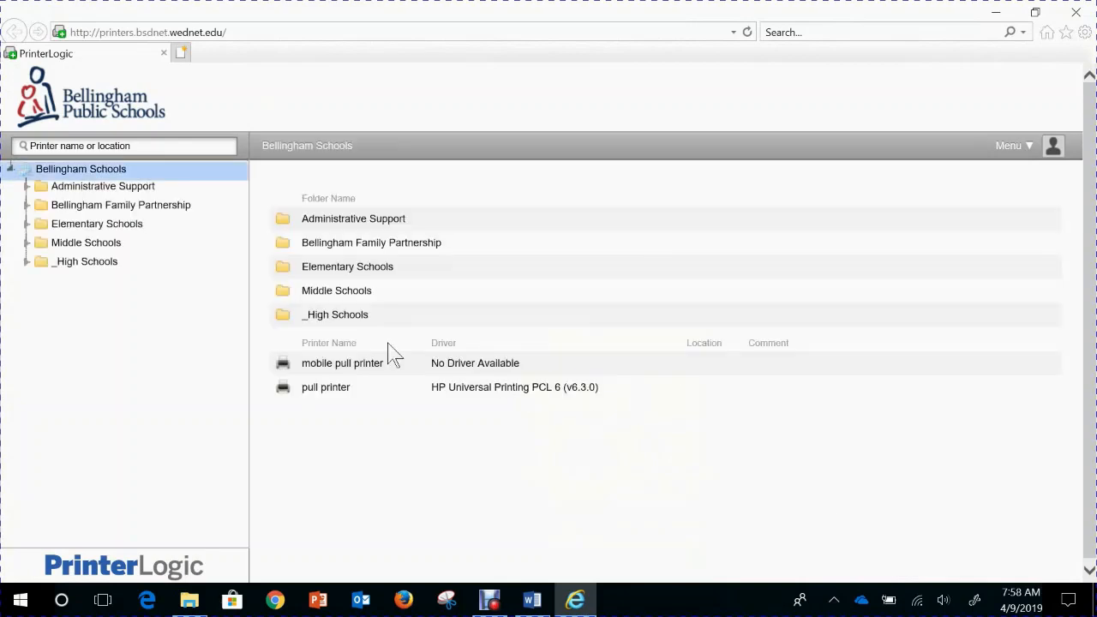
pyautogui.click(348, 324)
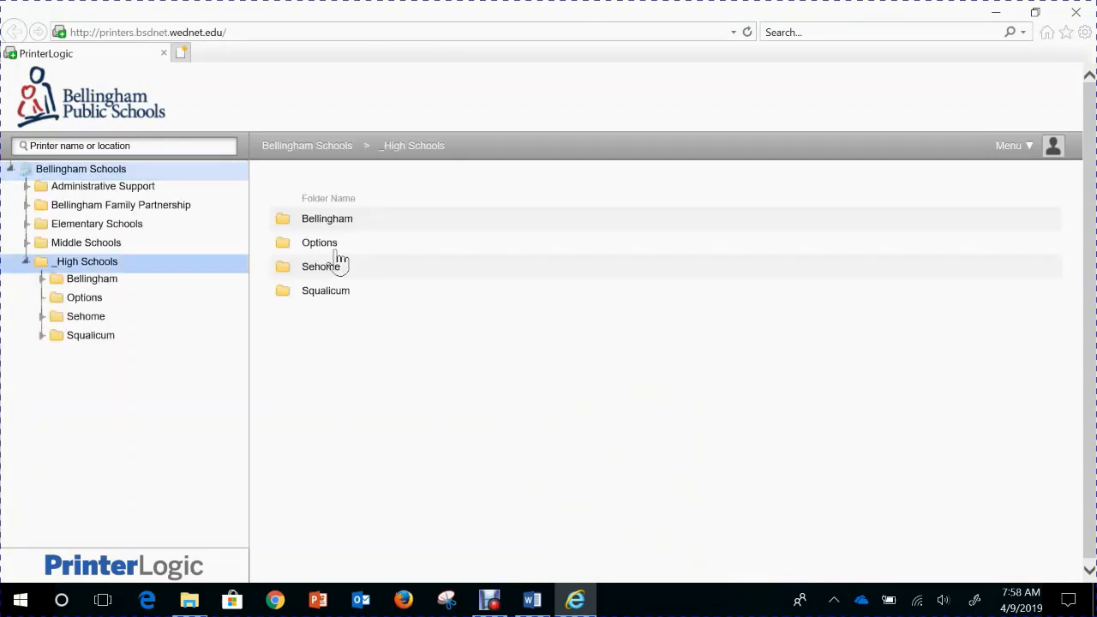
pyautogui.click(326, 293)
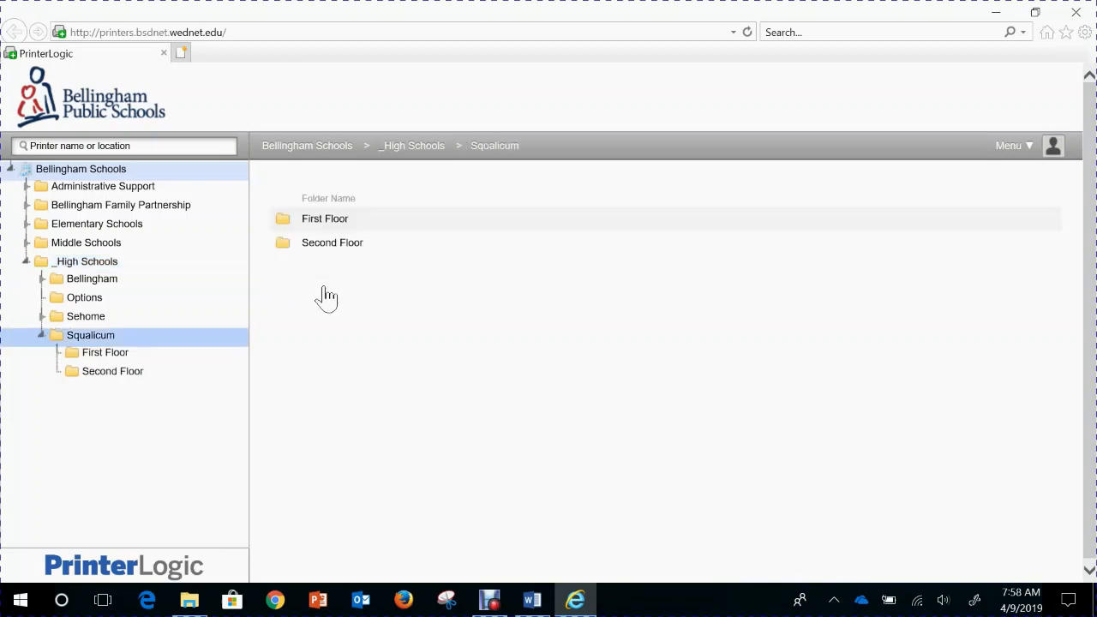
pyautogui.click(335, 223)
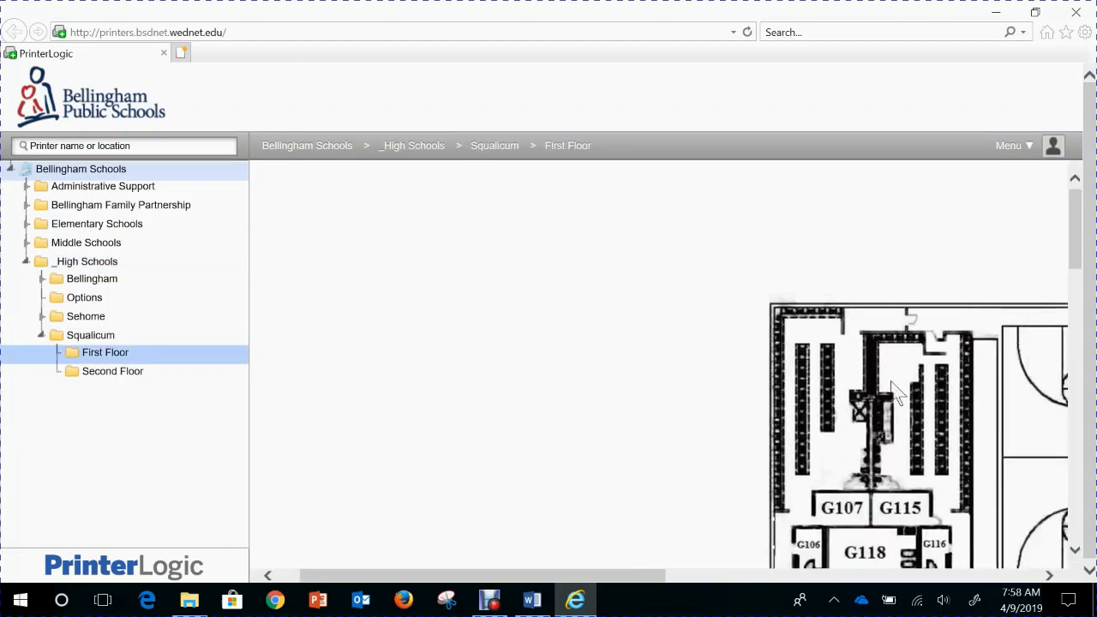
# Step: Install the SQHLowerBayHouse printer shown beside room B102 on the floor map, without making it the default
pyautogui.hscroll(4, 891, 382)
pyautogui.scroll(-3, 891, 383)
pyautogui.hscroll(2, 773, 325)
pyautogui.scroll(-1, 773, 326)
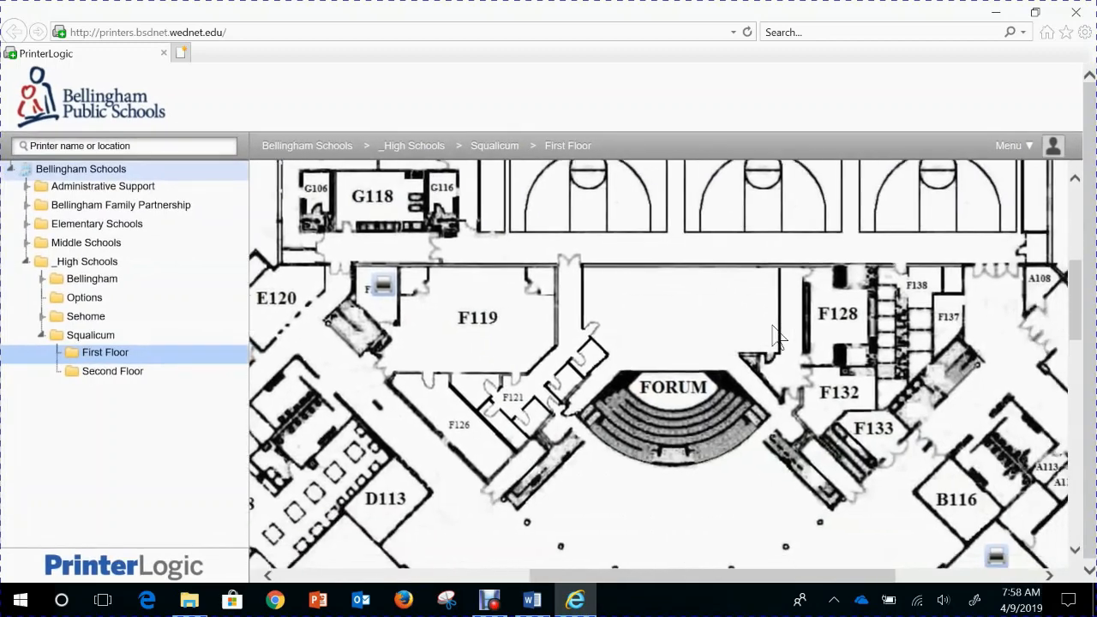
pyautogui.hscroll(4, 776, 336)
pyautogui.scroll(-5, 776, 336)
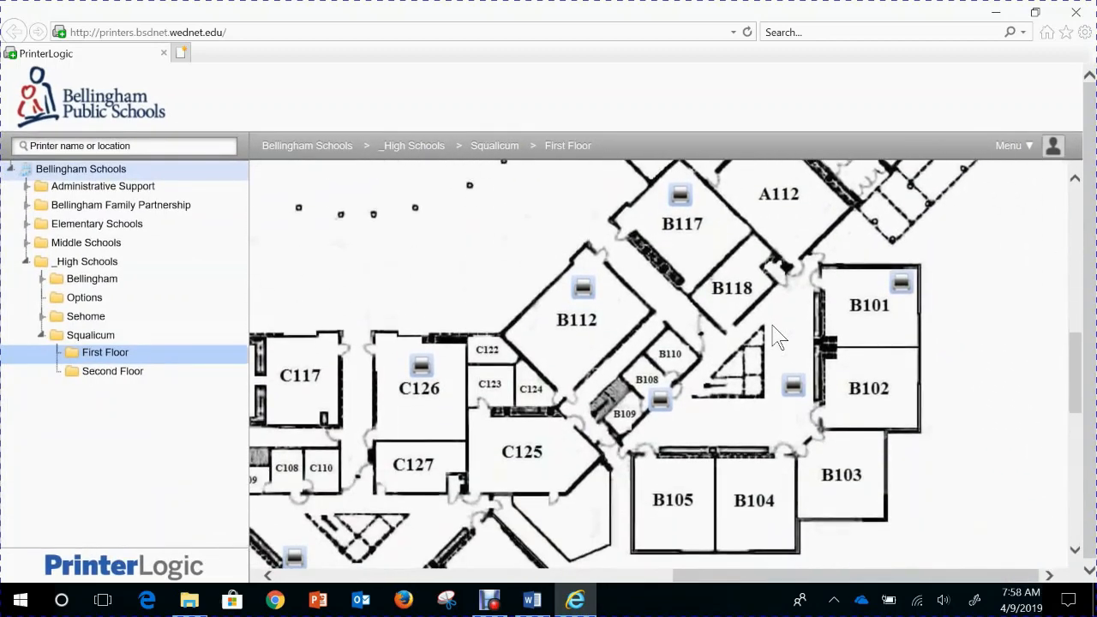
pyautogui.scroll(2, 776, 336)
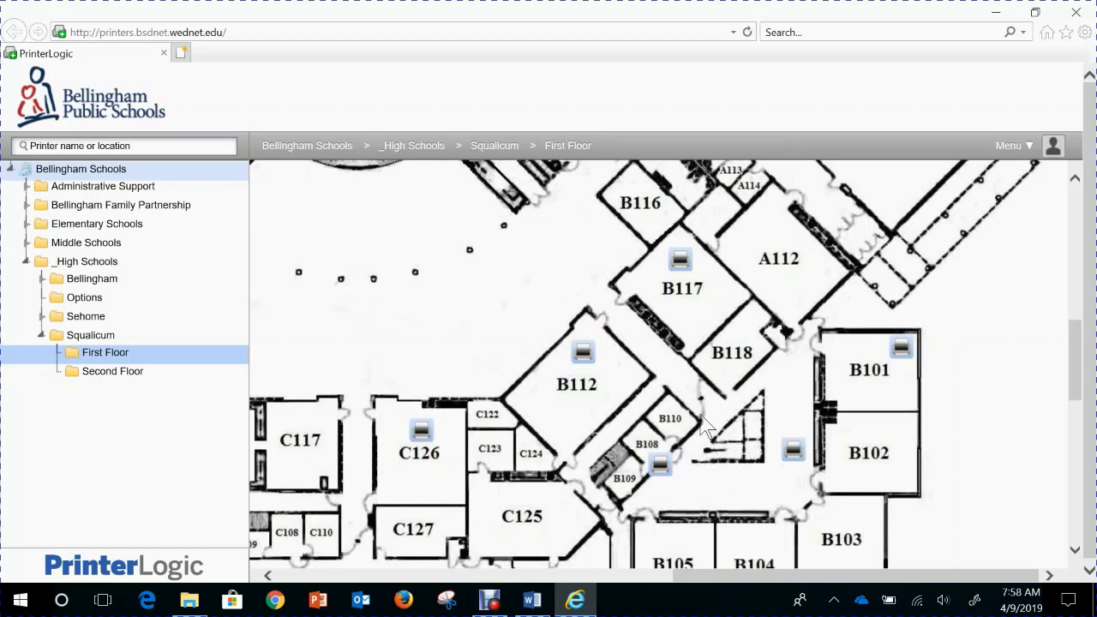
pyautogui.scroll(-1, 712, 488)
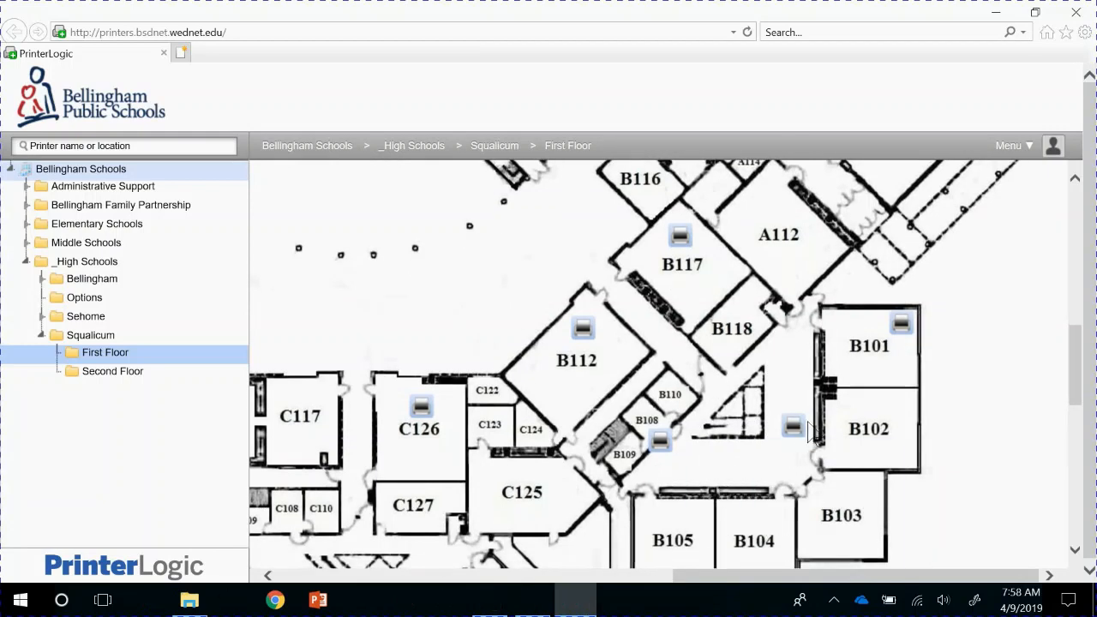
pyautogui.moveTo(792, 432)
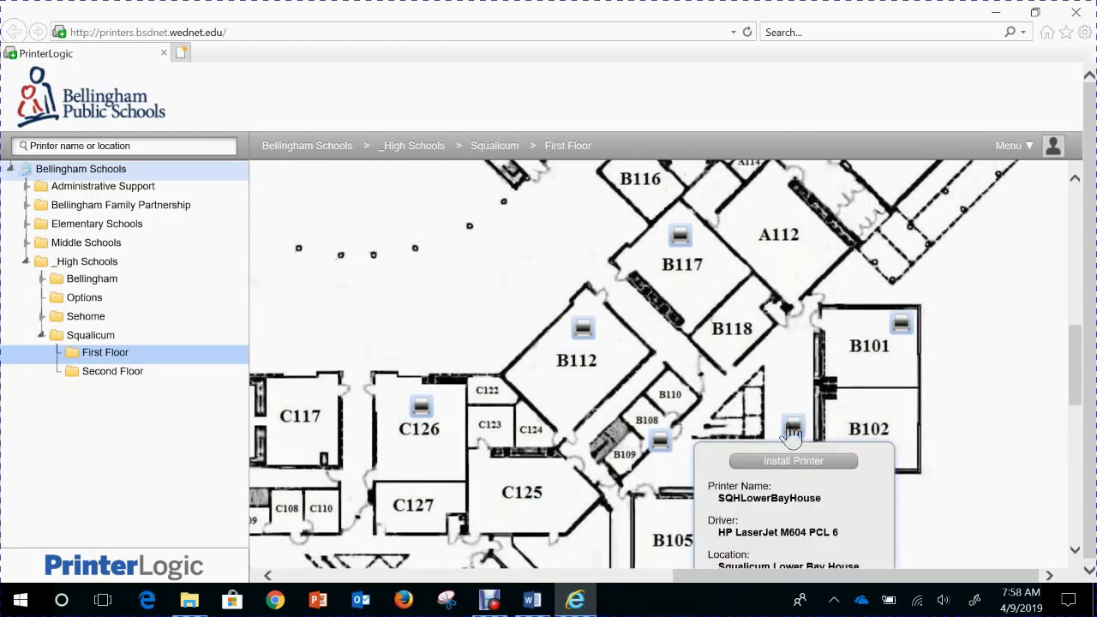
pyautogui.click(790, 468)
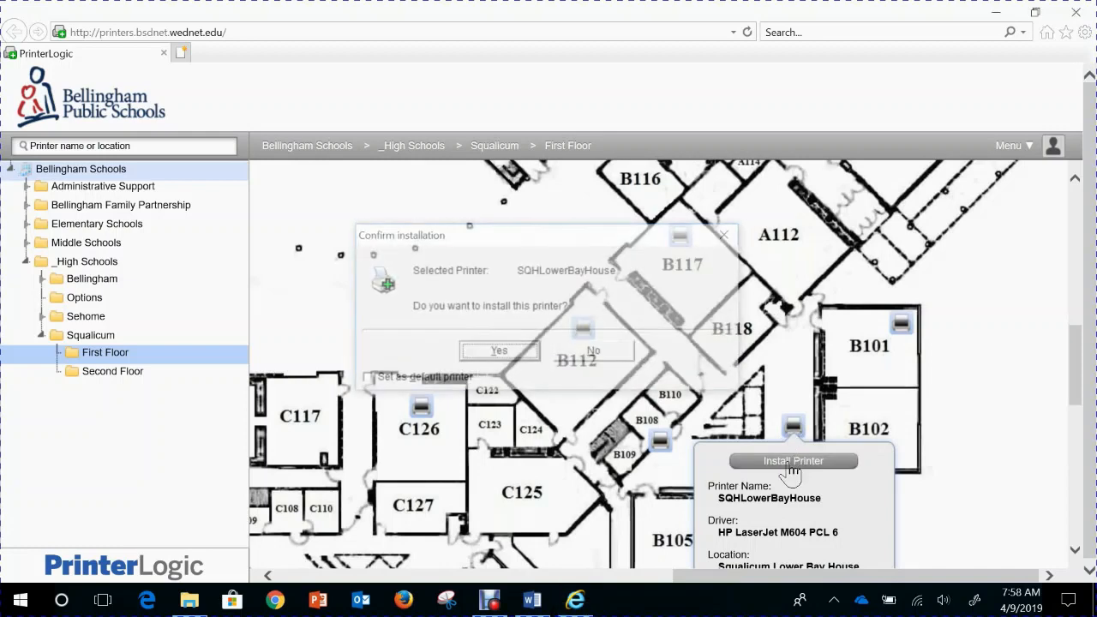
pyautogui.click(512, 352)
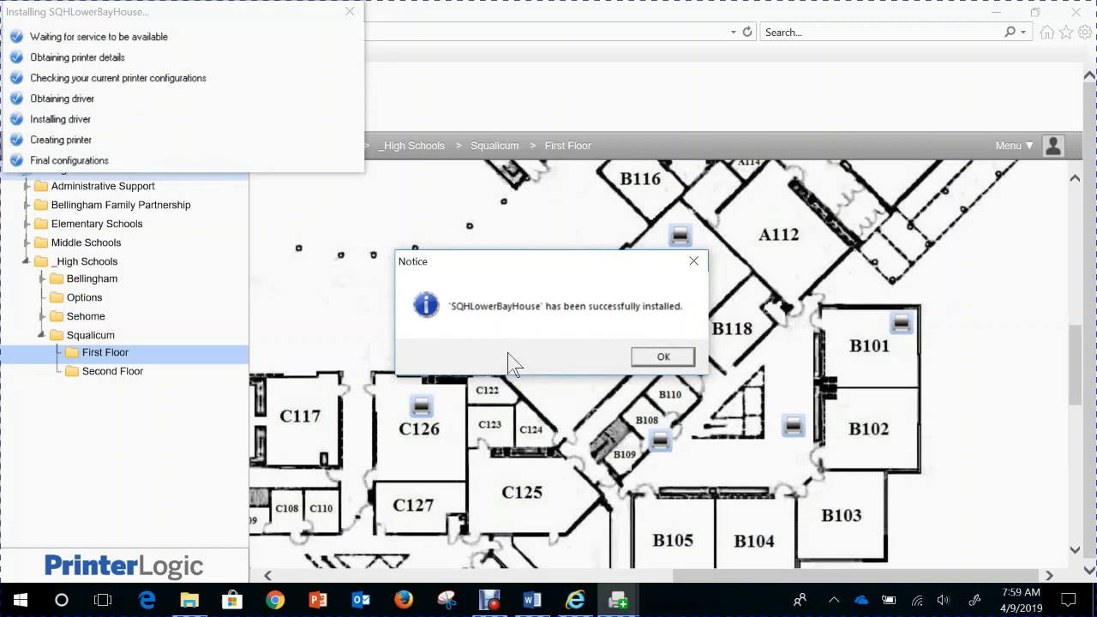
pyautogui.click(663, 355)
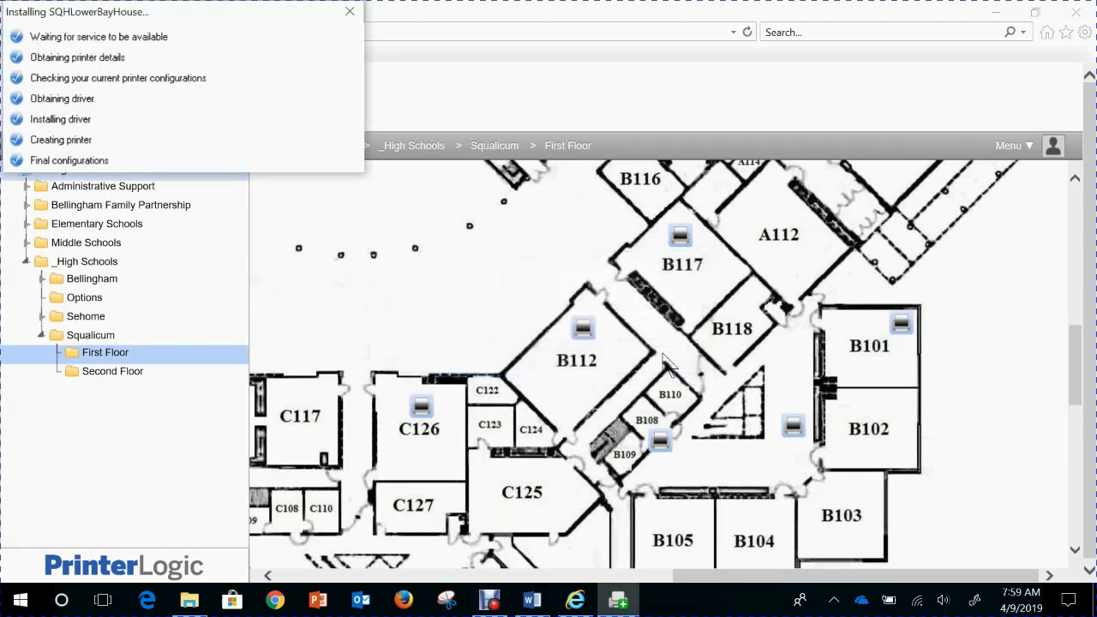
pyautogui.click(350, 11)
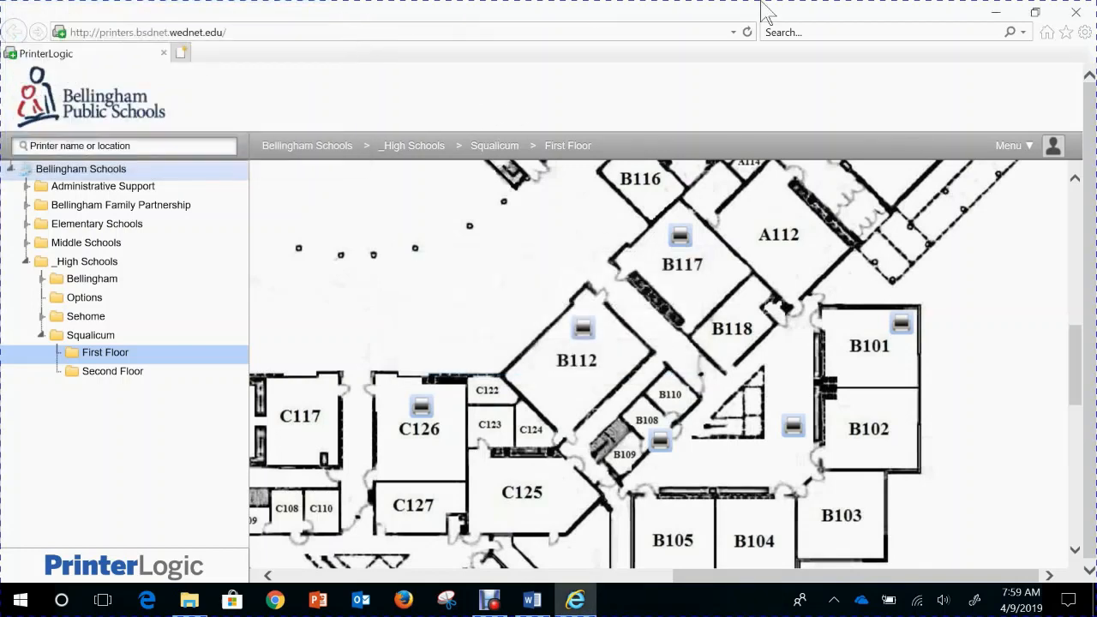
# Step: Close the PrinterLogic site and choose SQHLowerBayHouse as the printer for the reference photo document in Word
pyautogui.click(1076, 12)
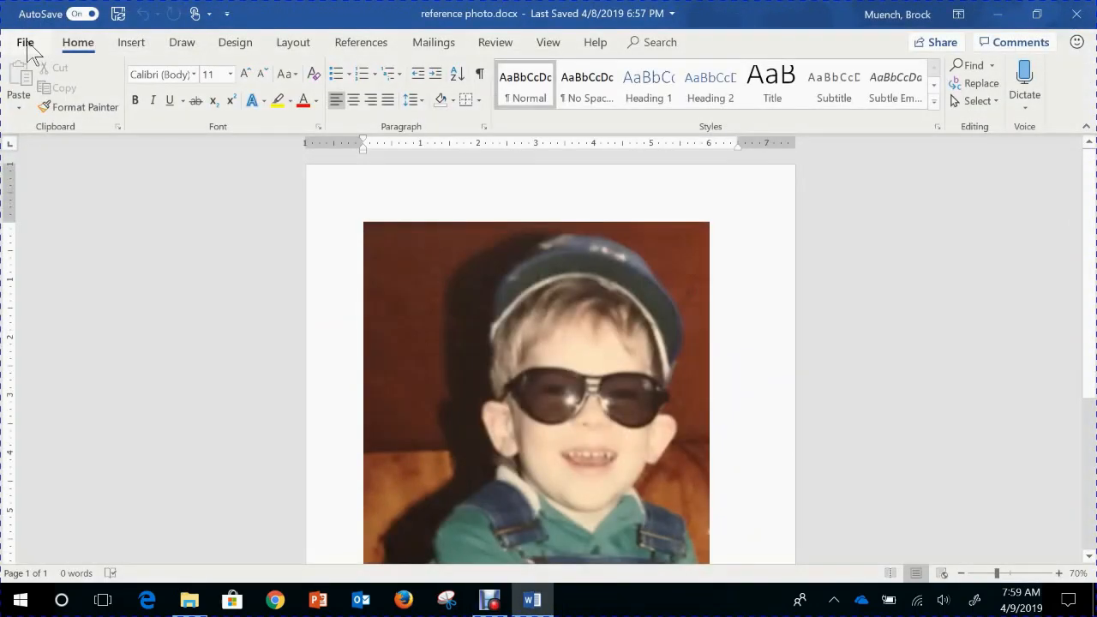
pyautogui.click(25, 43)
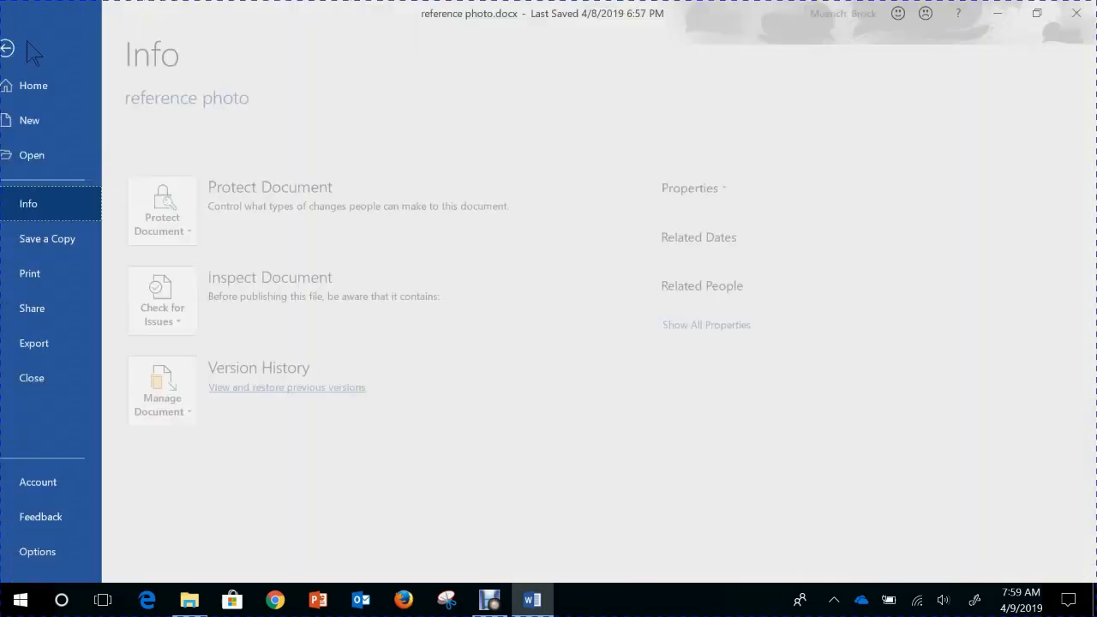
pyautogui.click(55, 278)
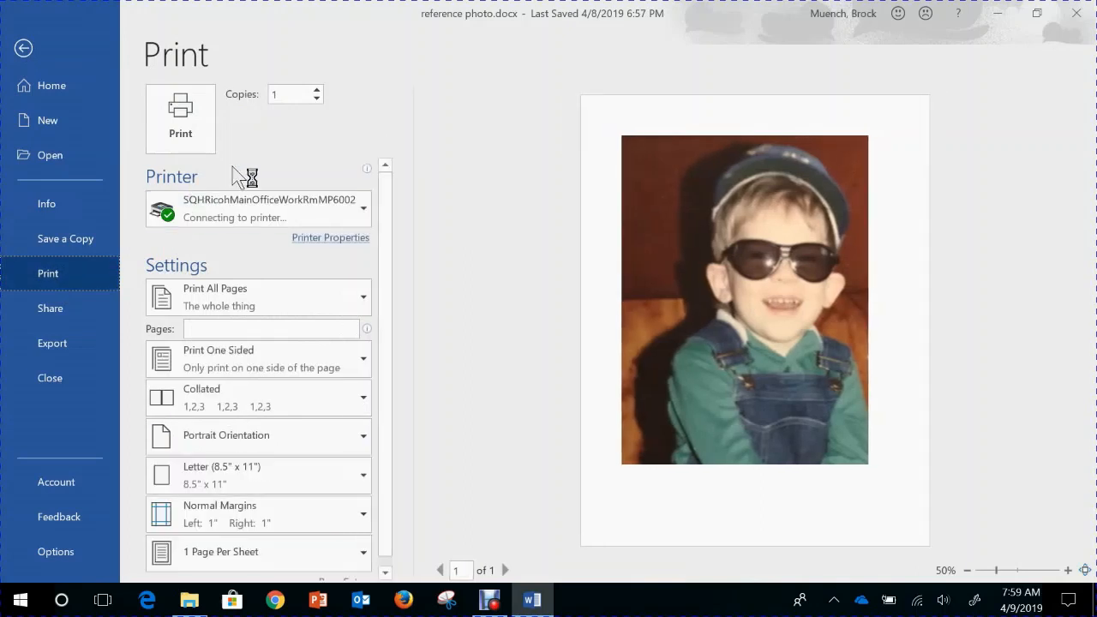
pyautogui.click(285, 204)
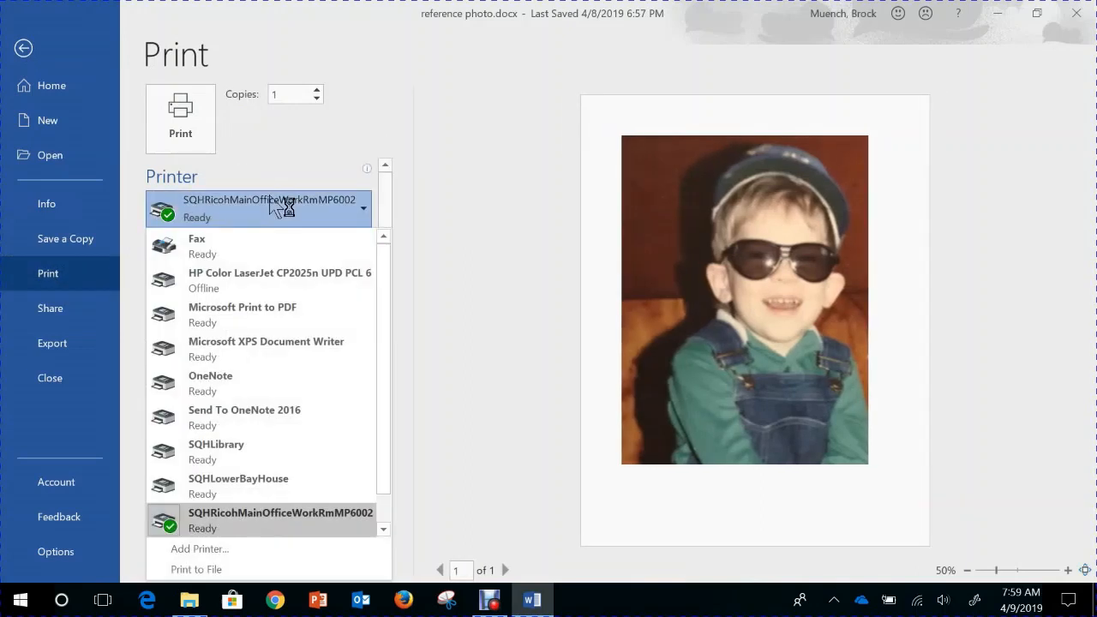
pyautogui.click(273, 485)
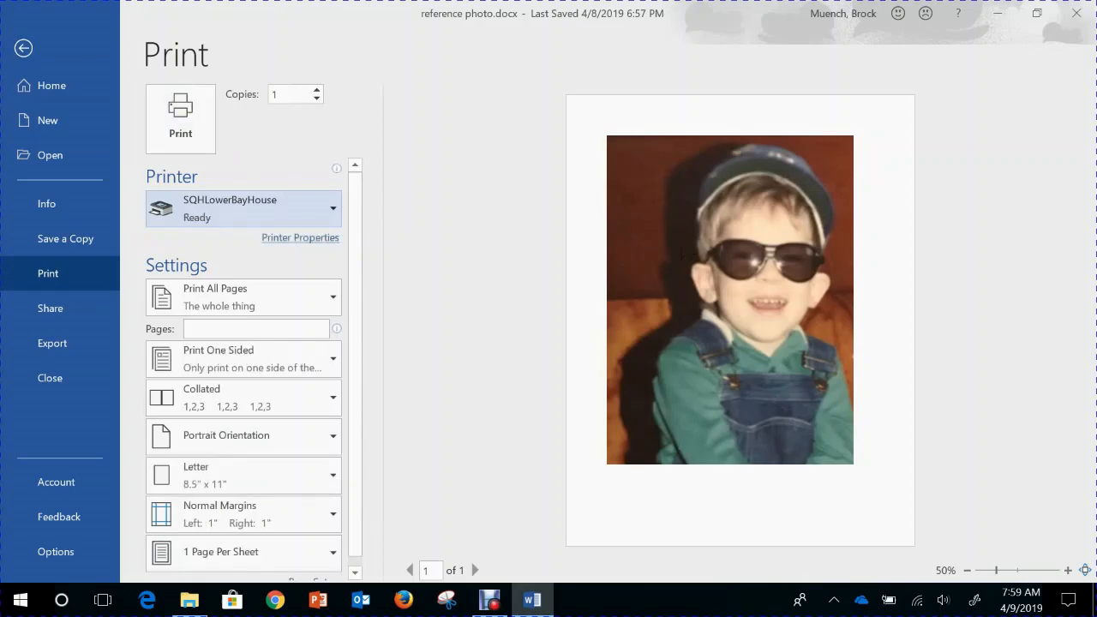
pyautogui.click(489, 600)
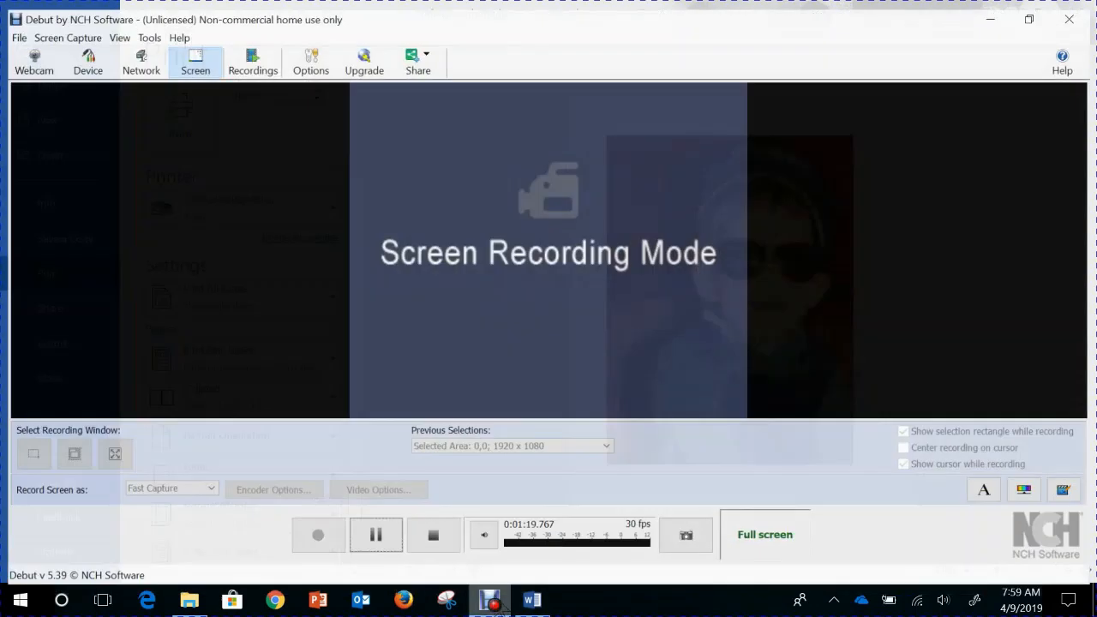